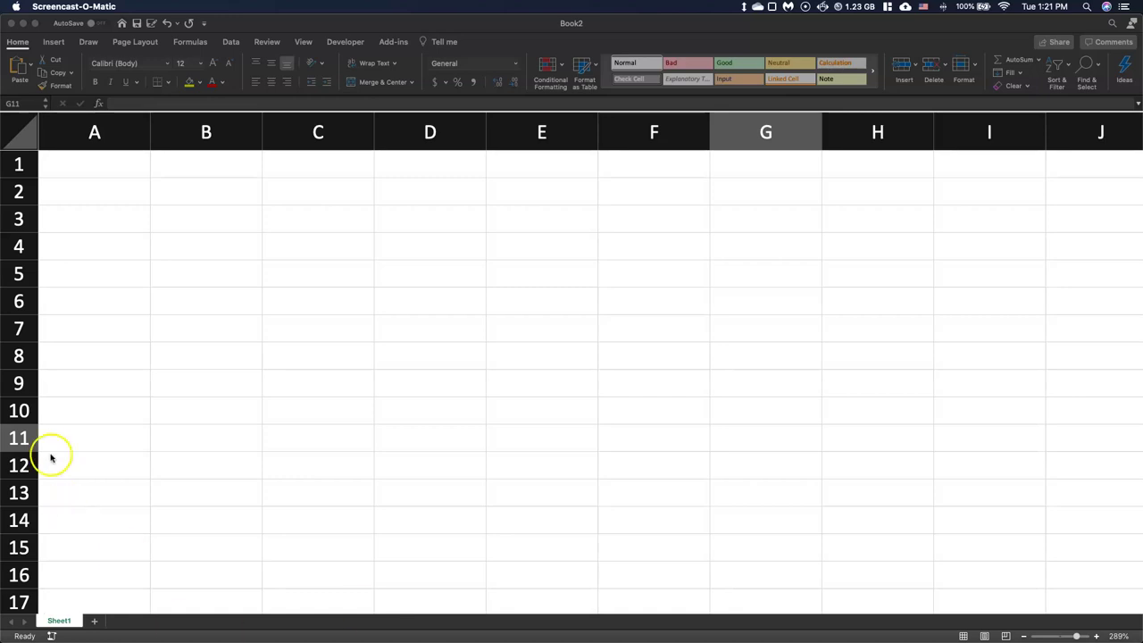
Enter the labels Addition, Subtraction, Mult. and Div. in A1 through A4
{"action": "left_click", "coordinate": [98, 166]}
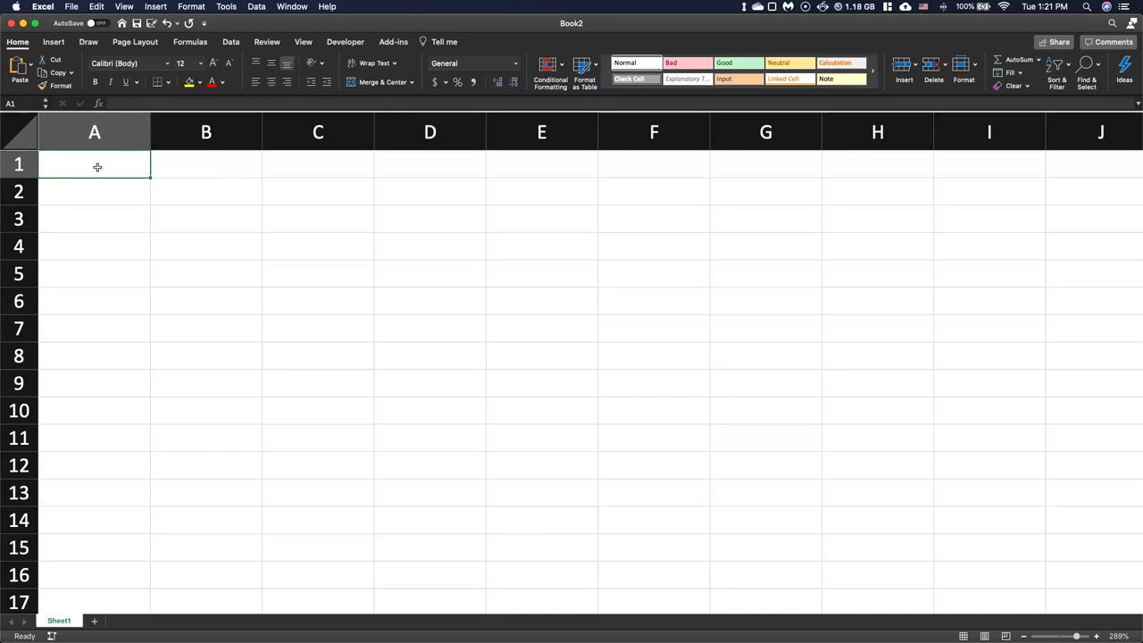
{"action": "type", "text": "Sum"}
{"action": "key", "text": "BackSpace"}
{"action": "key", "text": "BackSpace"}
{"action": "key", "text": "BackSpace"}
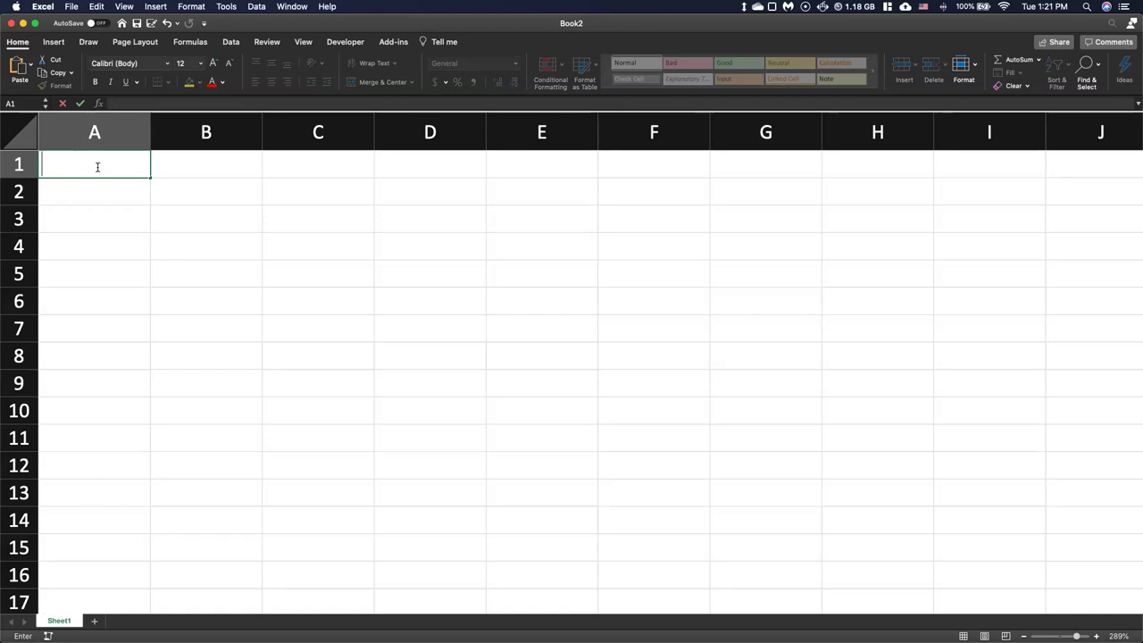
{"action": "type", "text": "Addition"}
{"action": "key", "text": "Return"}
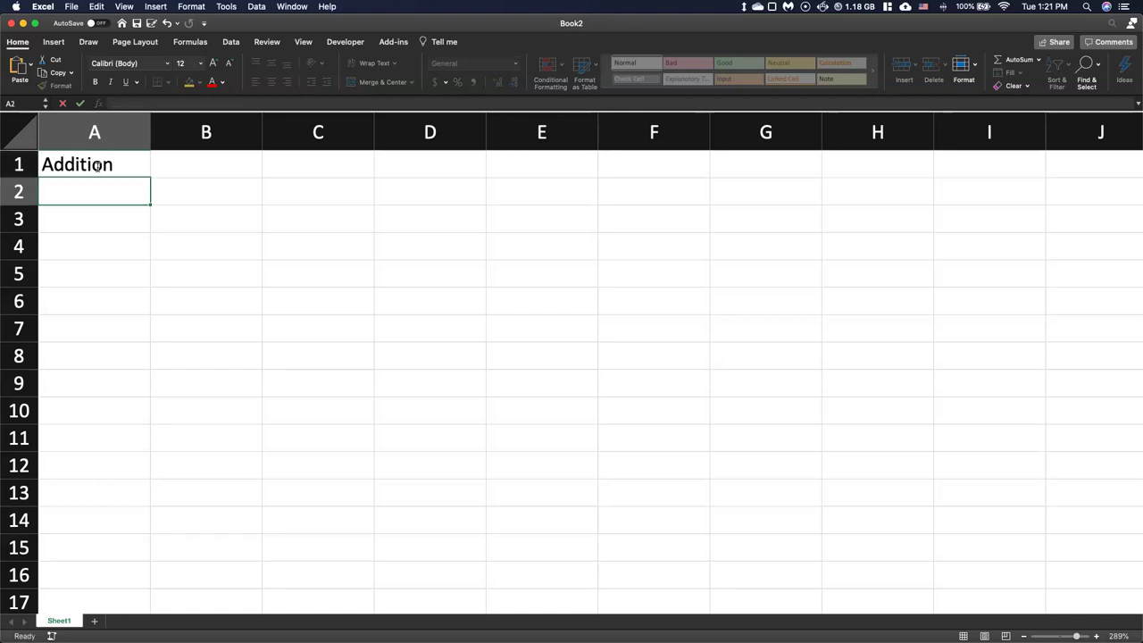
{"action": "type", "text": "Subtr"}
{"action": "key", "text": "BackSpace"}
{"action": "key", "text": "BackSpace"}
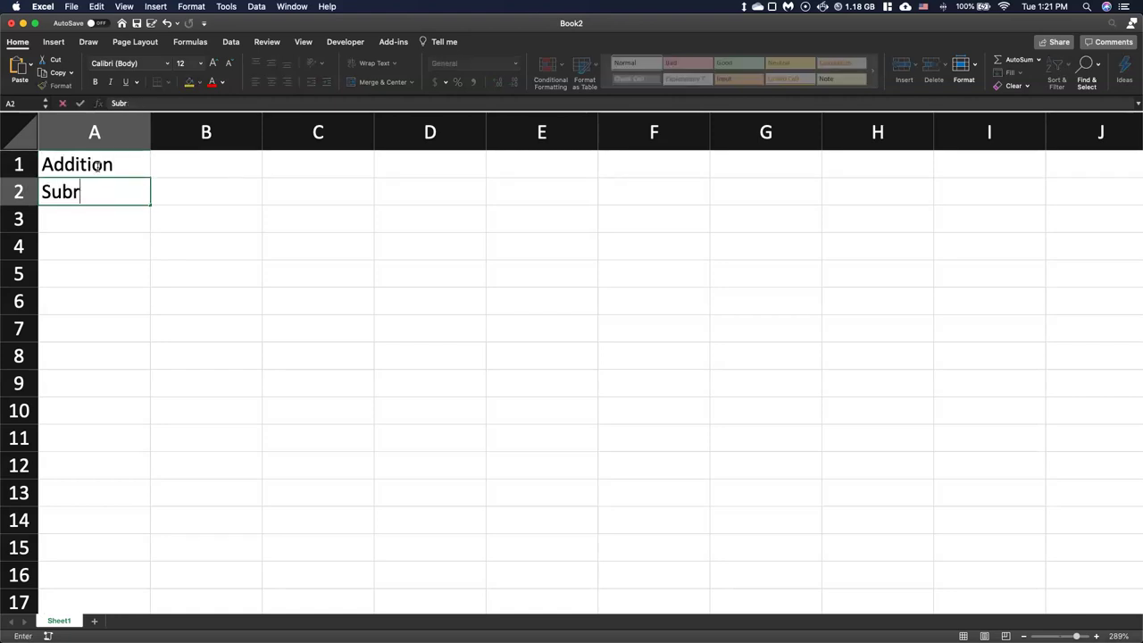
{"action": "type", "text": "traction"}
{"action": "key", "text": "Return"}
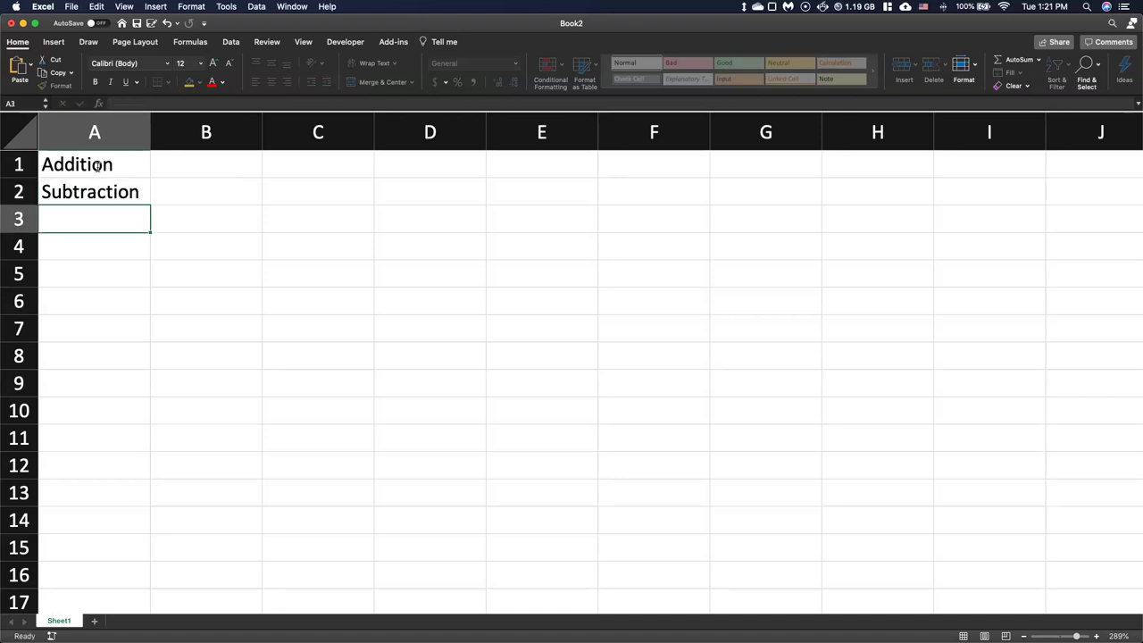
{"action": "type", "text": "Mult"}
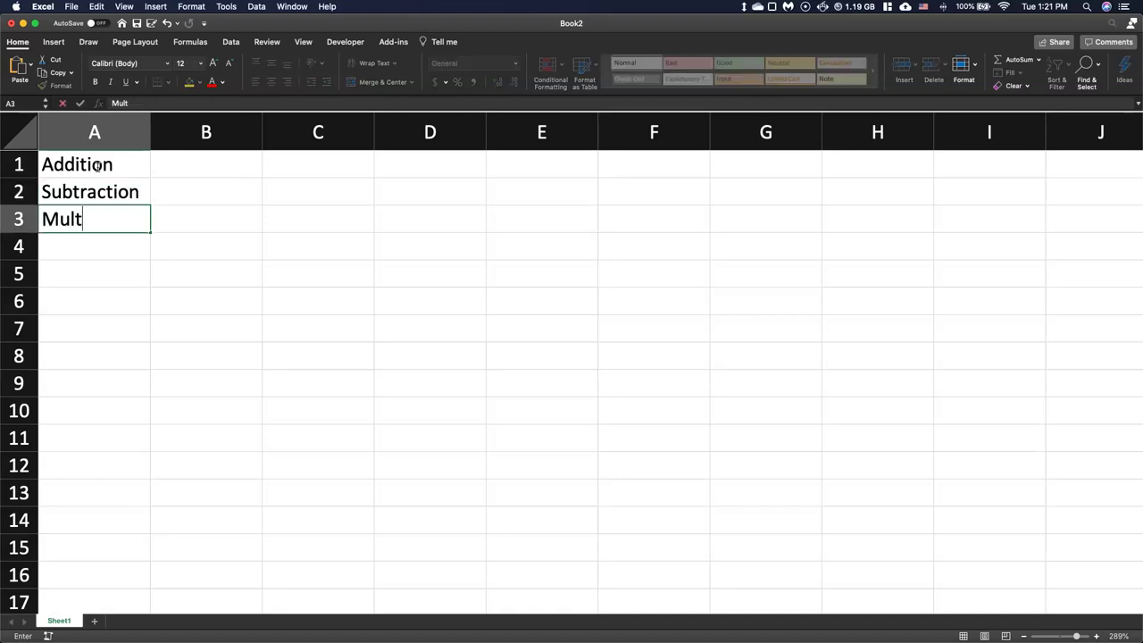
{"action": "type", "text": "."}
{"action": "key", "text": "Return"}
{"action": "type", "text": "Div."}
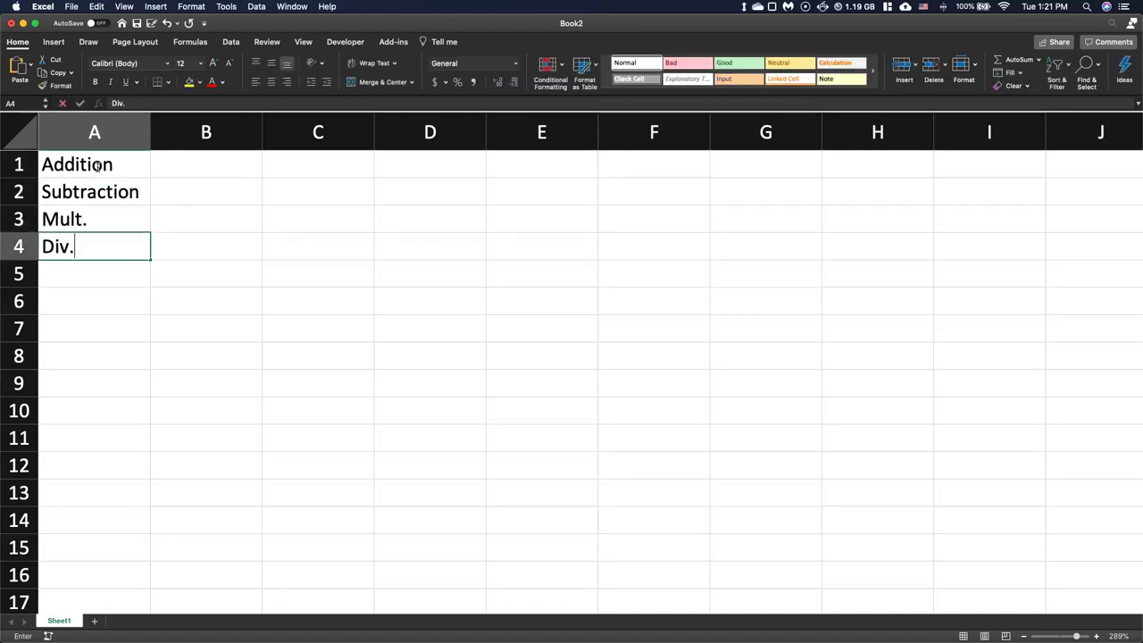
{"action": "left_click", "coordinate": [184, 162]}
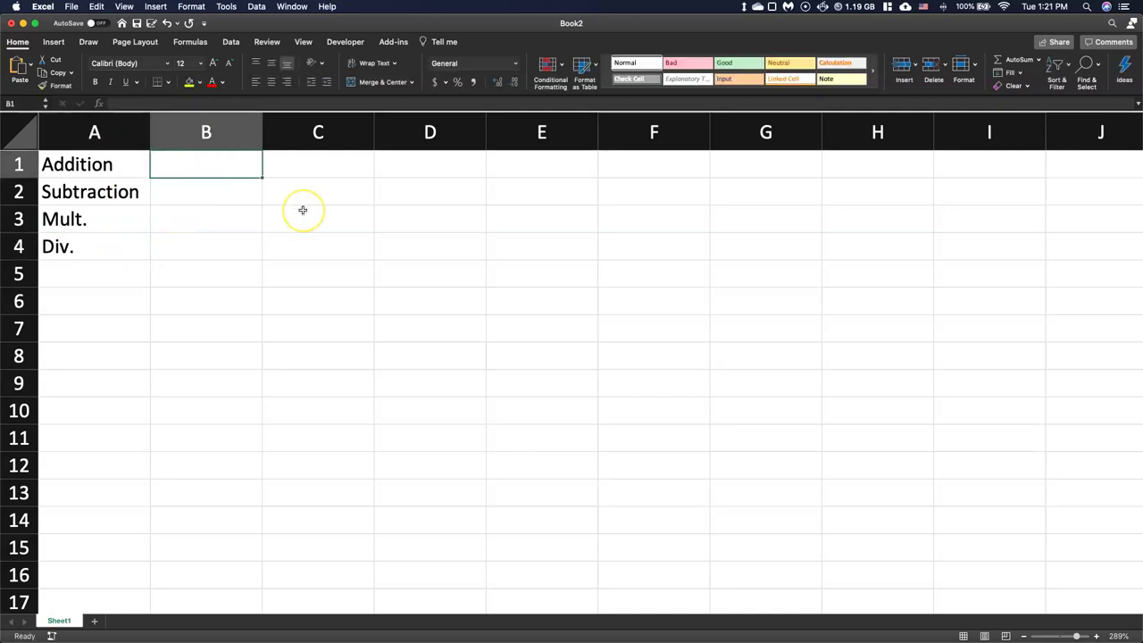
Enter =2+5 in B1 and =8-4 in B2
{"action": "type", "text": "="}
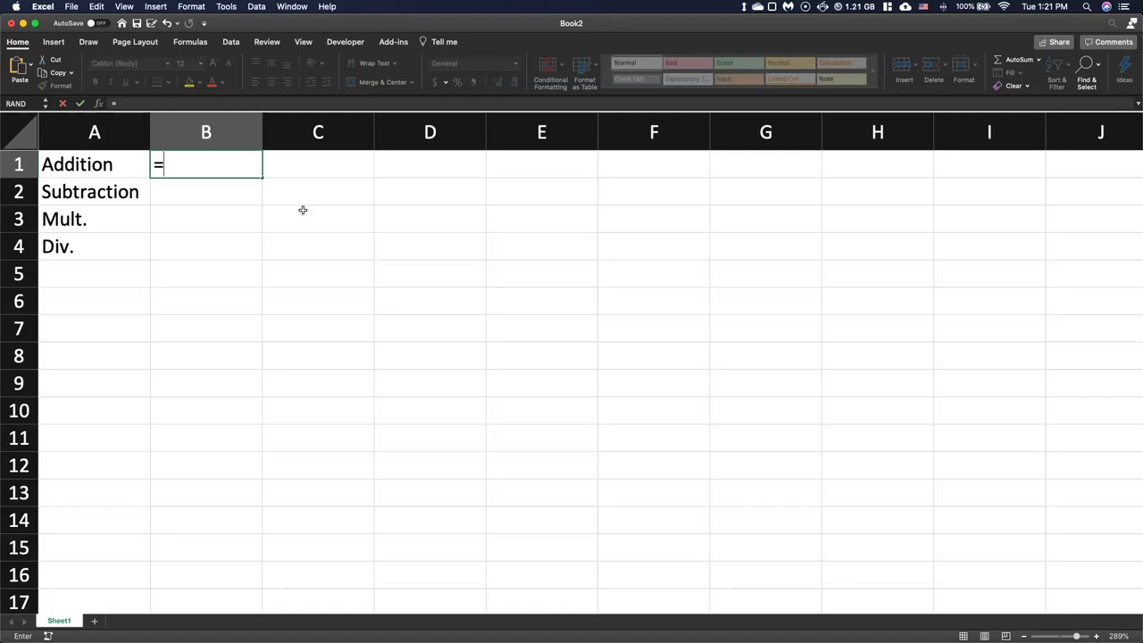
{"action": "type", "text": "2+5"}
{"action": "key", "text": "Return"}
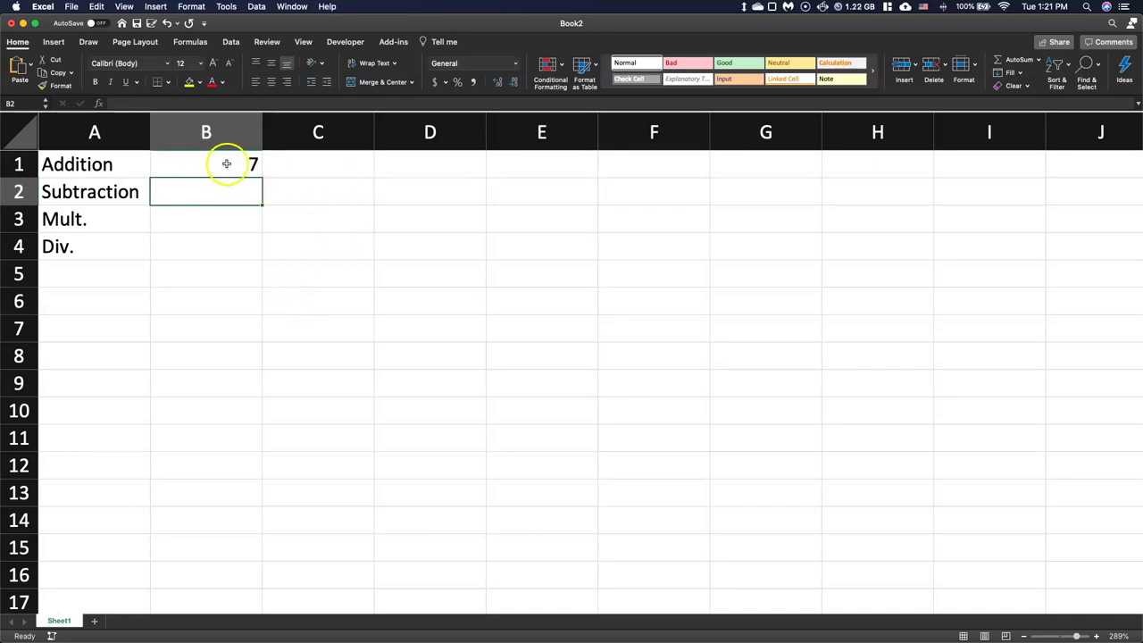
{"action": "double_click", "coordinate": [200, 159]}
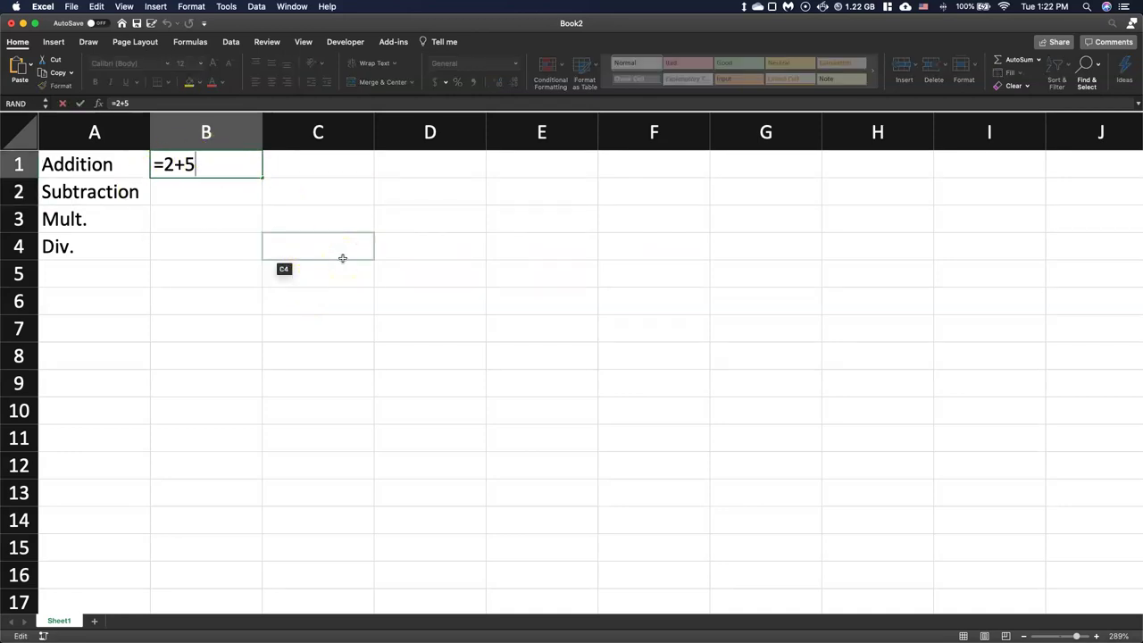
{"action": "key", "text": "Return"}
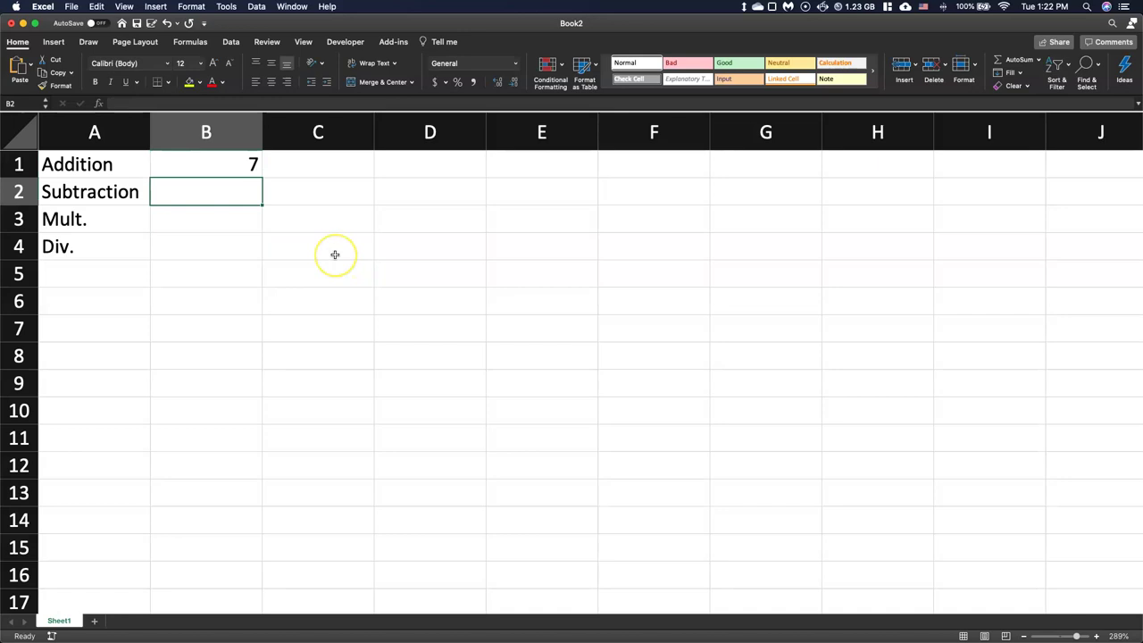
{"action": "type", "text": "=8-4"}
{"action": "key", "text": "Return"}
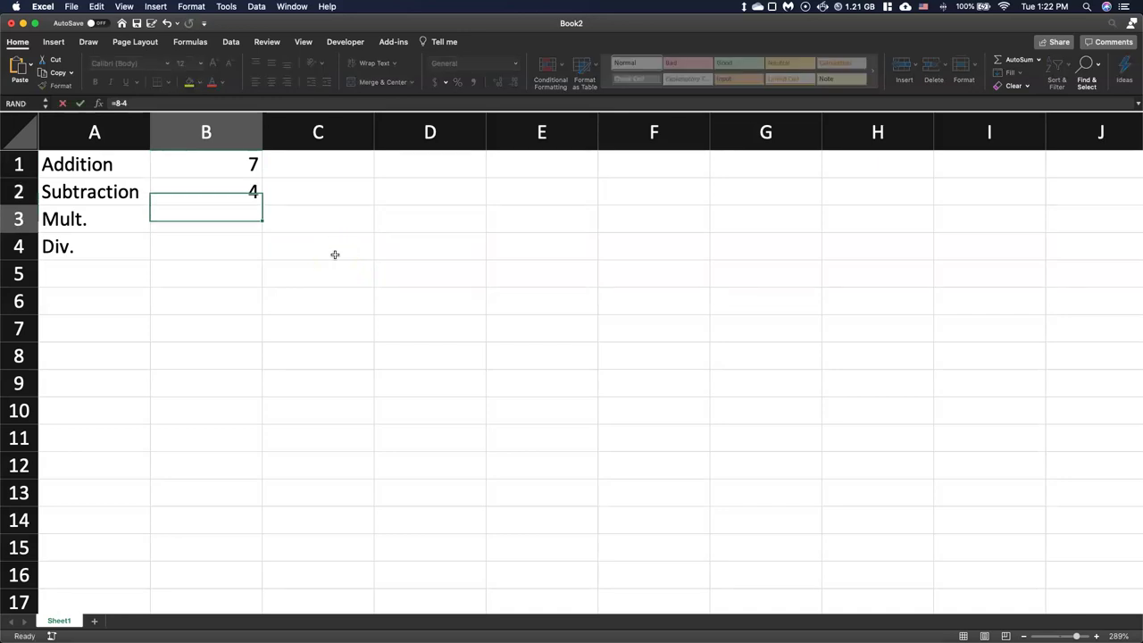
Enter =7*6 in B3 and =5/10 in B4
{"action": "left_click", "coordinate": [258, 225]}
{"action": "type", "text": "=7"}
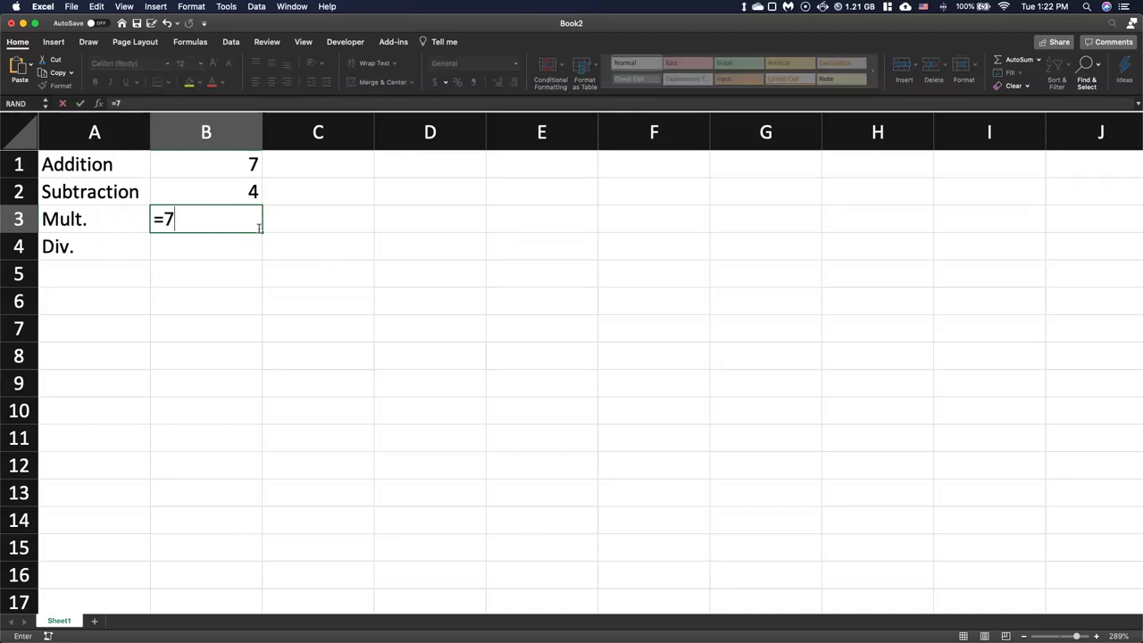
{"action": "type", "text": "*6"}
{"action": "key", "text": "Return"}
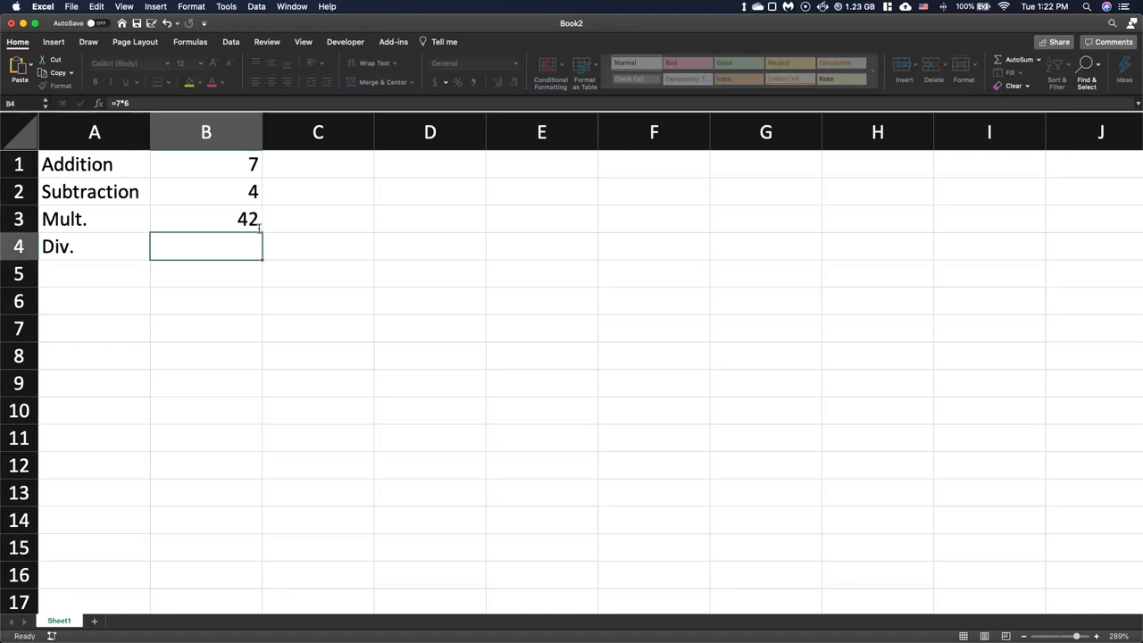
{"action": "type", "text": "=5-"}
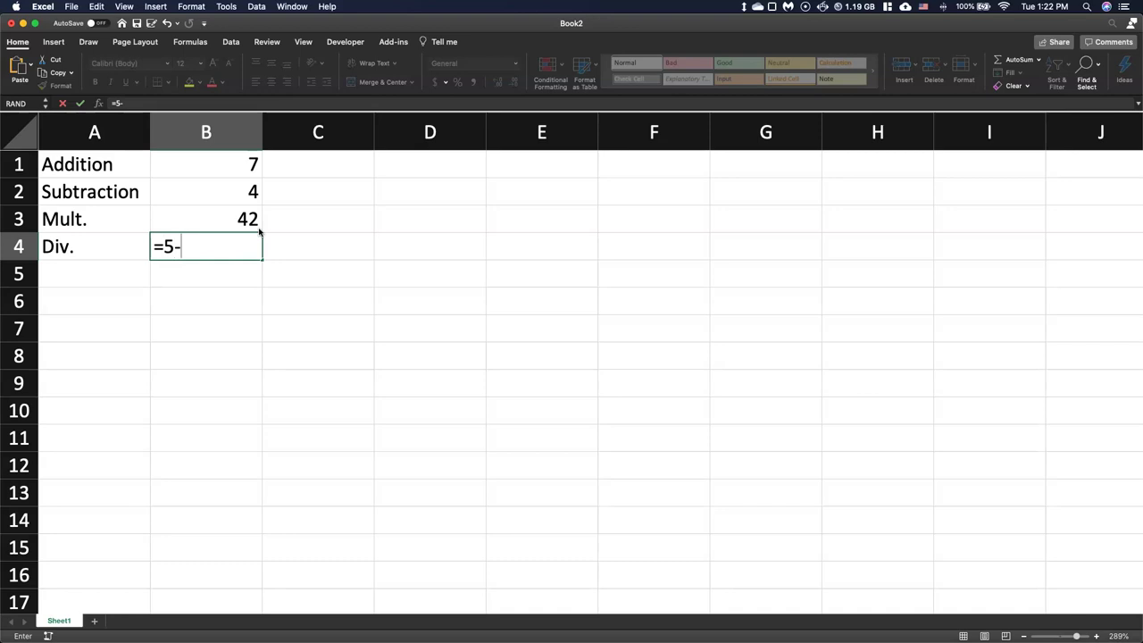
{"action": "key", "text": "BackSpace"}
{"action": "type", "text": "/10"}
{"action": "key", "text": "Return"}
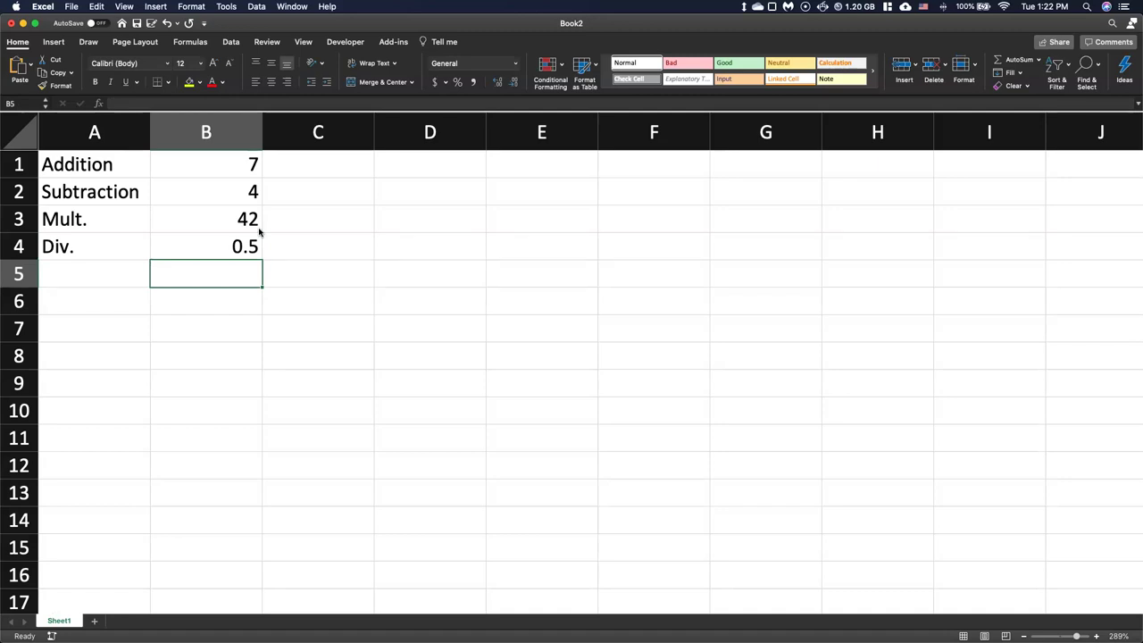
Label A6 'Square Root:', autofit column A, and start a formula in B6
{"action": "left_click", "coordinate": [90, 295]}
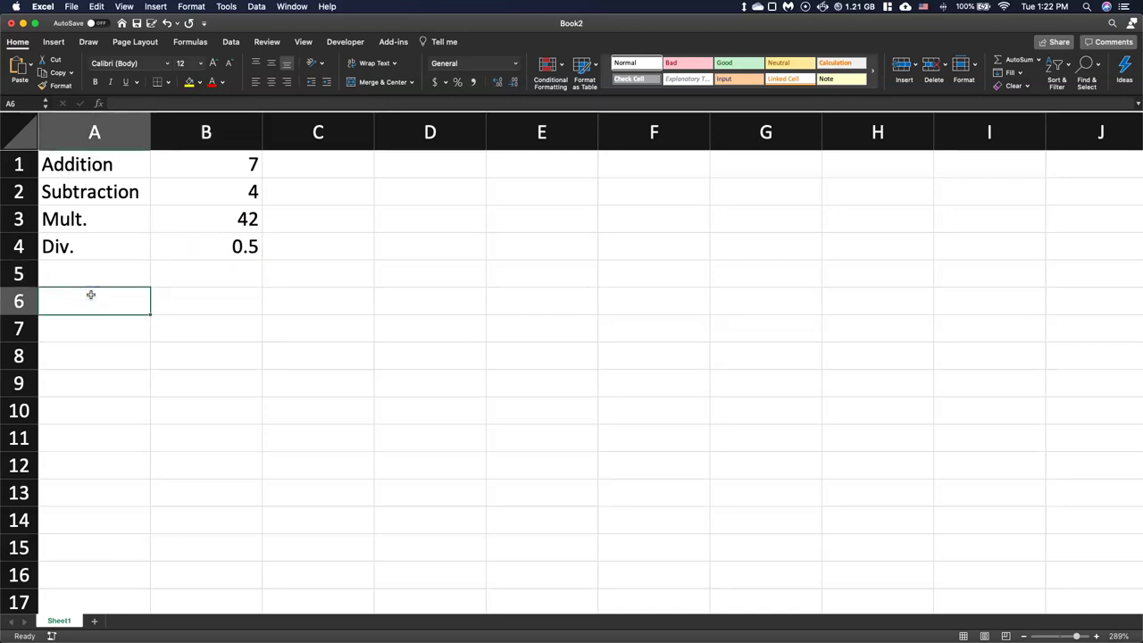
{"action": "type", "text": "S"}
{"action": "key", "text": "BackSpace"}
{"action": "type", "text": "Square Toot"}
{"action": "key", "text": "BackSpace"}
{"action": "key", "text": "BackSpace"}
{"action": "key", "text": "BackSpace"}
{"action": "key", "text": "BackSpace"}
{"action": "type", "text": "Root:"}
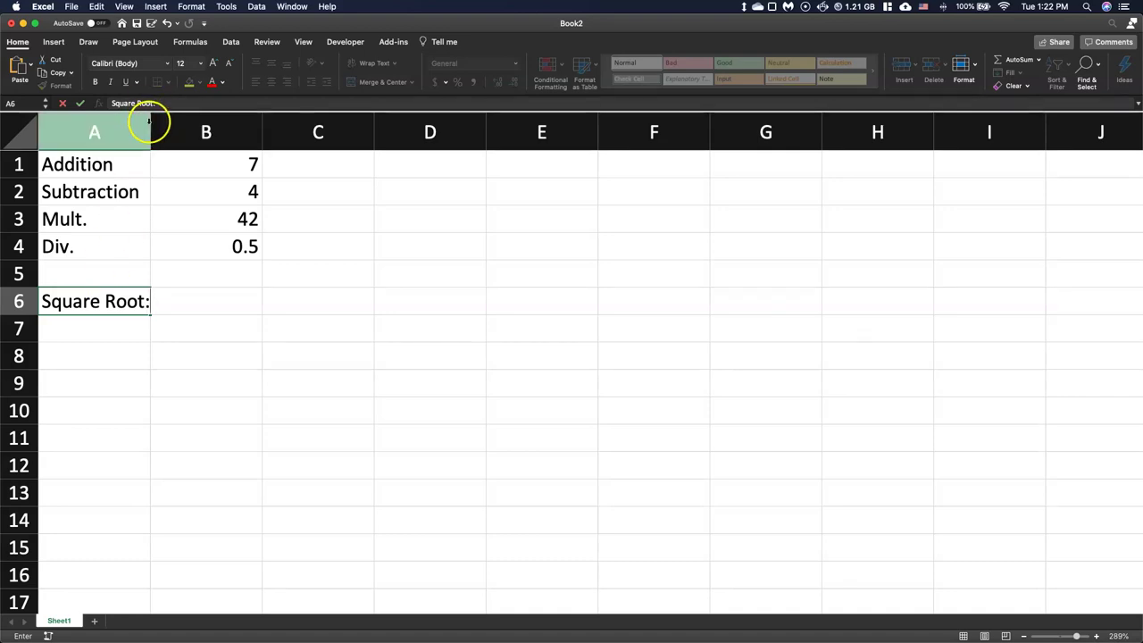
{"action": "double_click", "coordinate": [150, 123]}
{"action": "left_click", "coordinate": [361, 348]}
{"action": "left_click", "coordinate": [195, 300]}
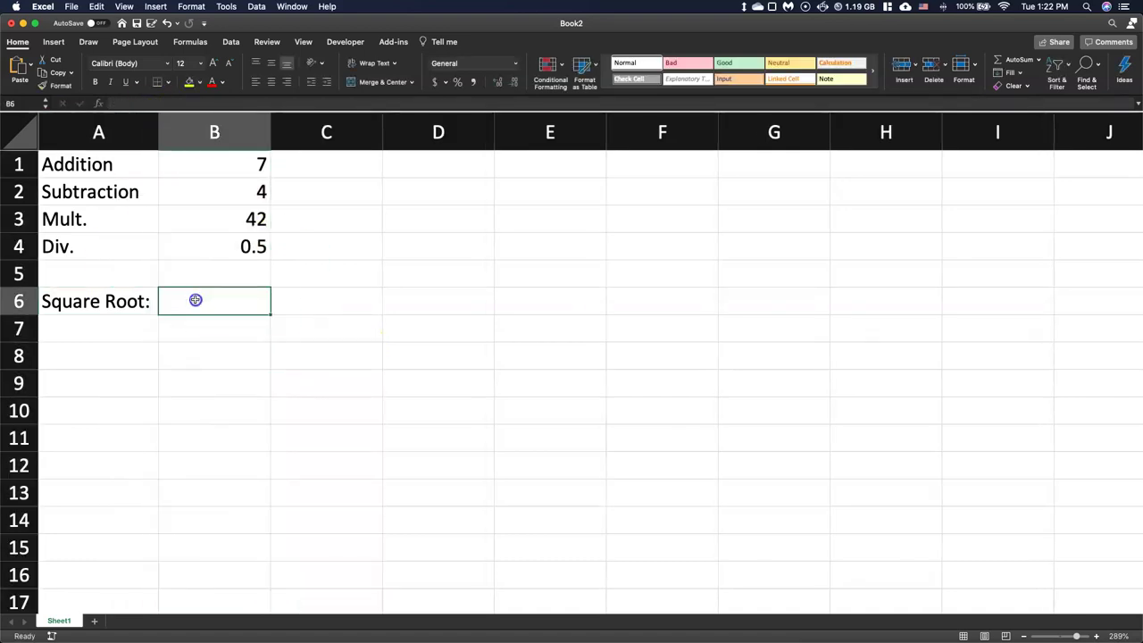
{"action": "type", "text": "="}
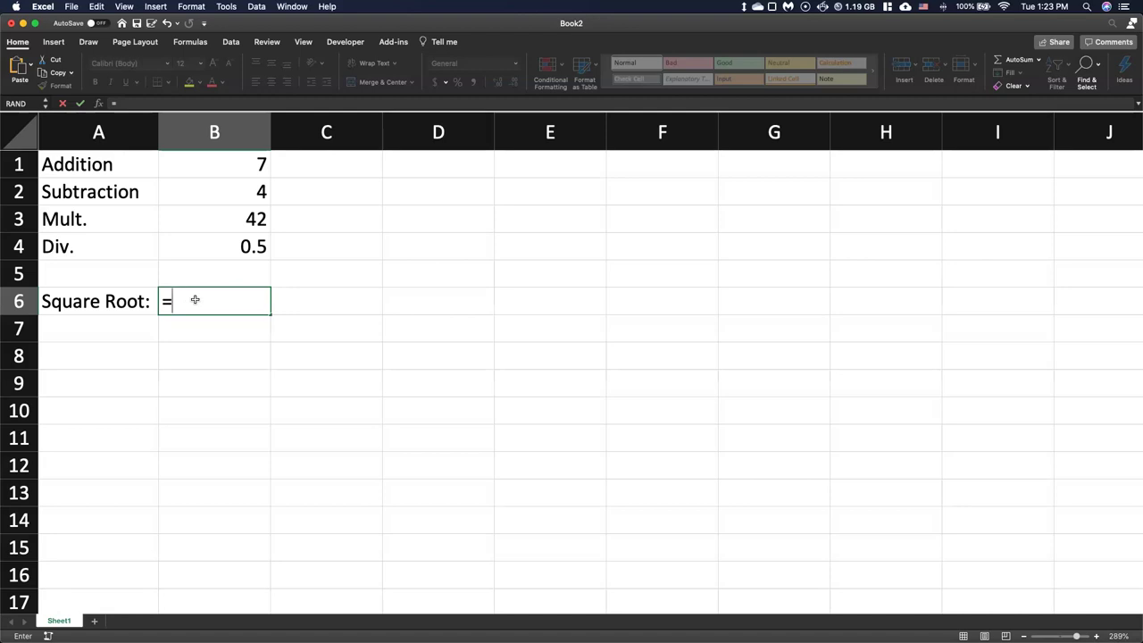
Complete B6 as =sqrt(49) so it shows 7
{"action": "type", "text": "sqrt"}
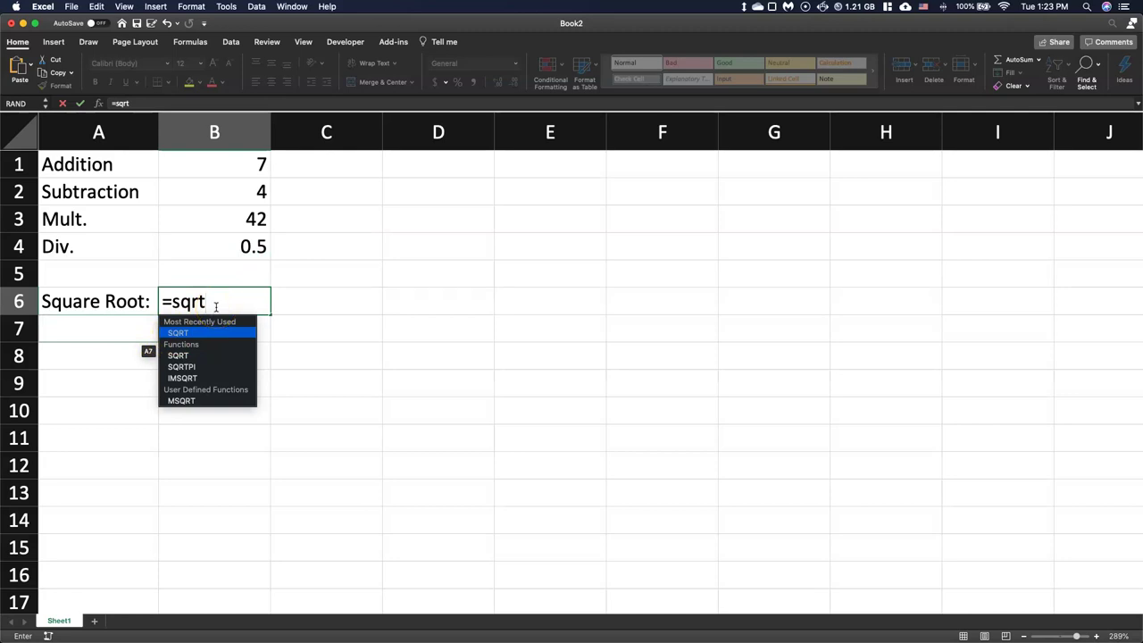
{"action": "type", "text": "("}
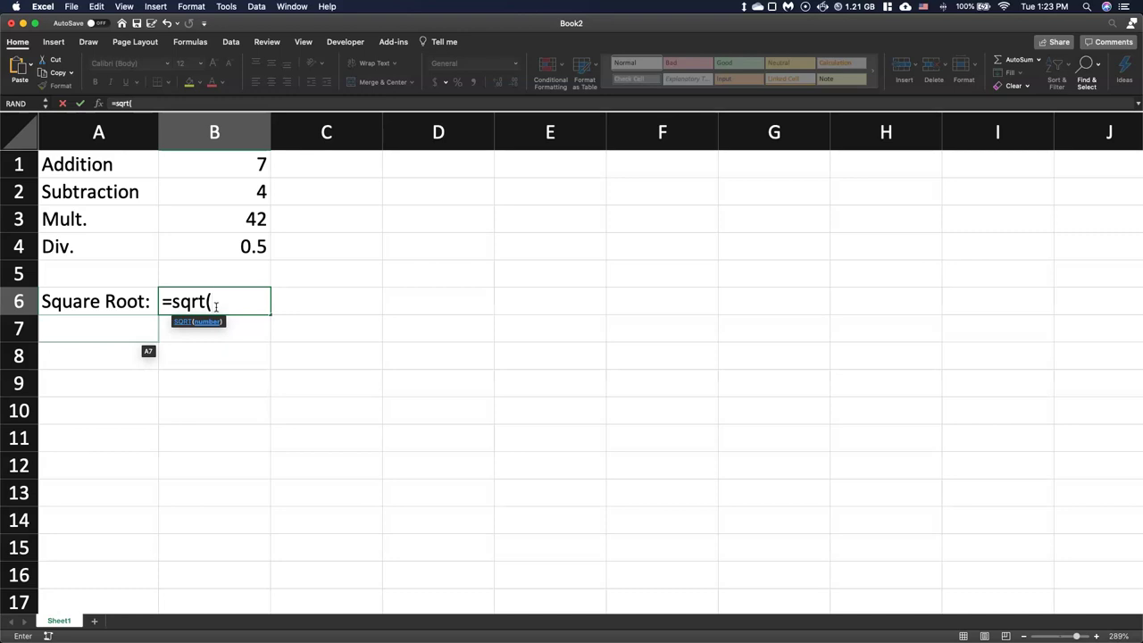
{"action": "type", "text": "49"}
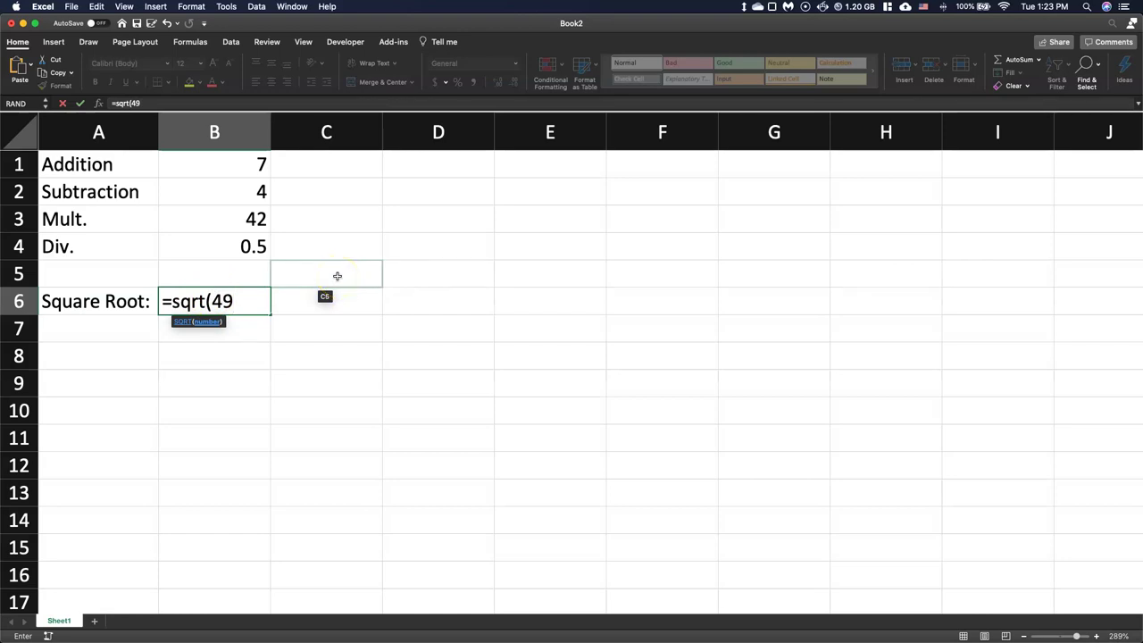
{"action": "type", "text": ")"}
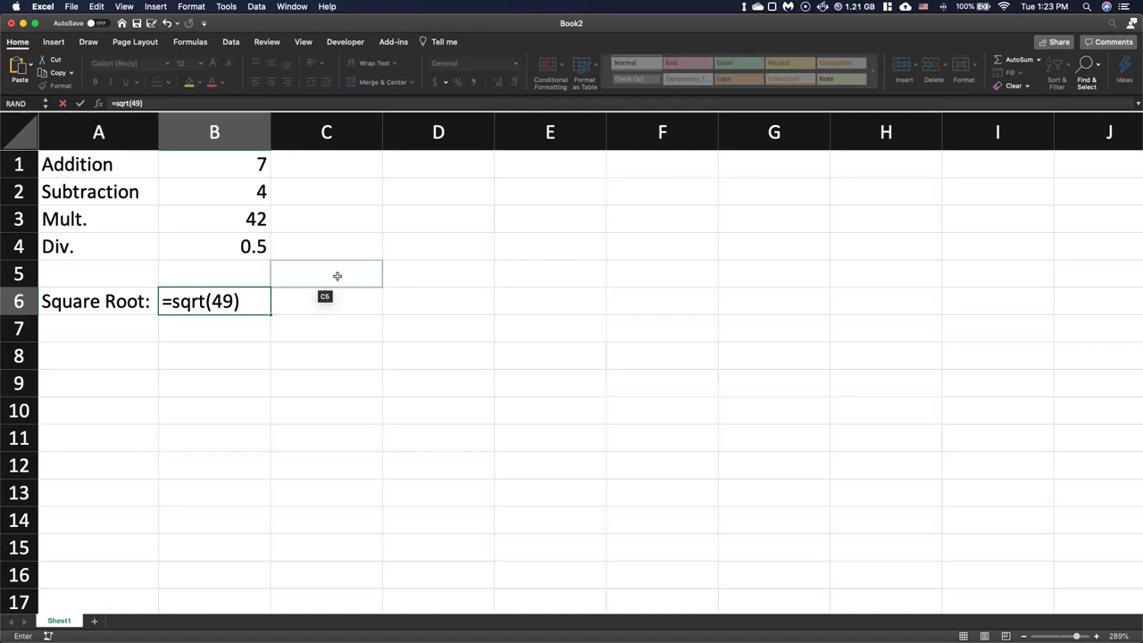
{"action": "key", "text": "Return"}
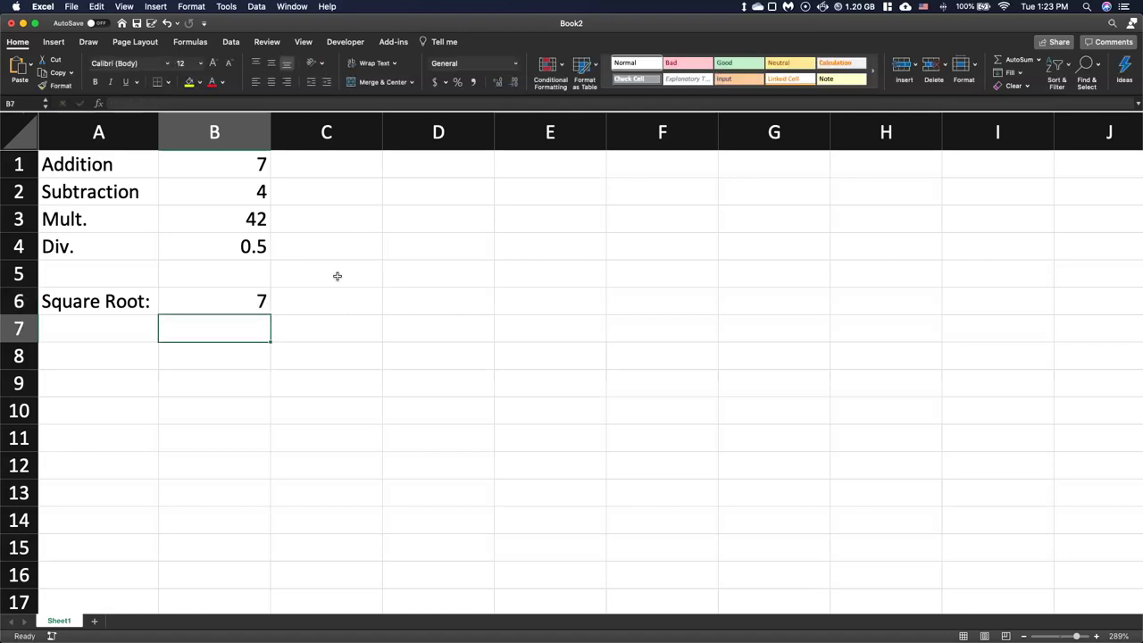
Change B6's formula to take the square root of 5+8
{"action": "left_click", "coordinate": [213, 302]}
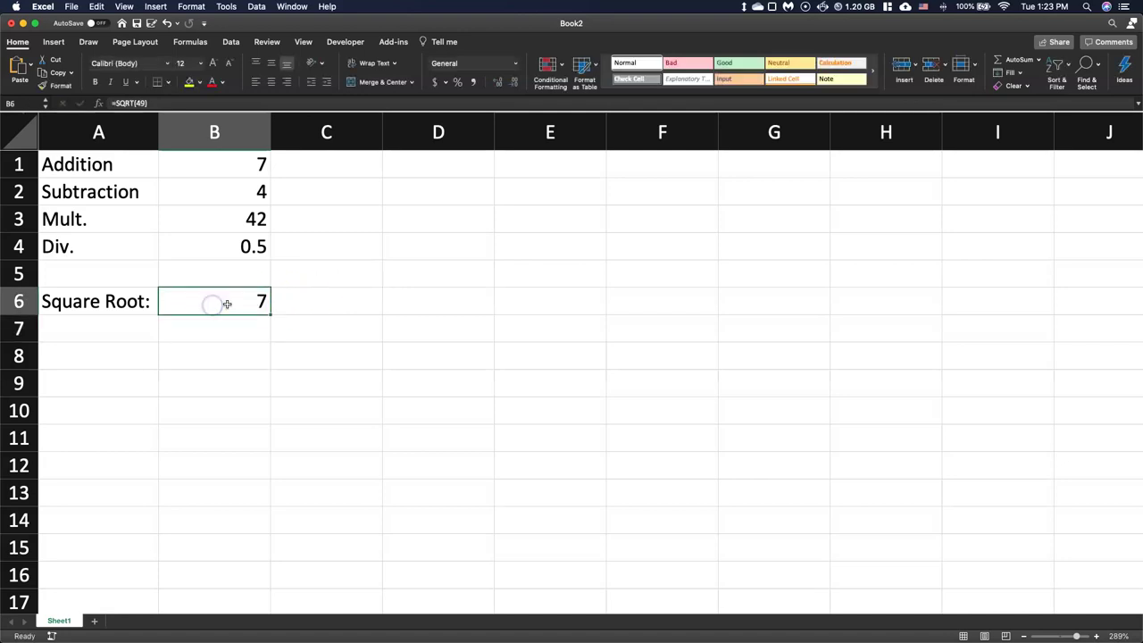
{"action": "double_click", "coordinate": [227, 304]}
{"action": "double_click", "coordinate": [235, 302]}
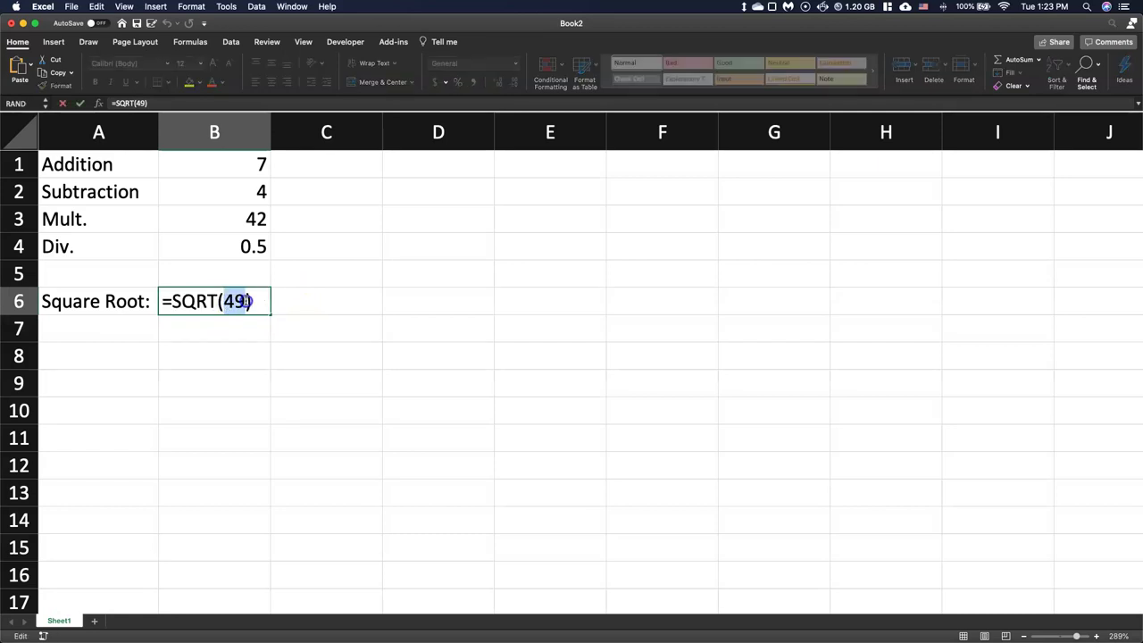
{"action": "type", "text": "5+"}
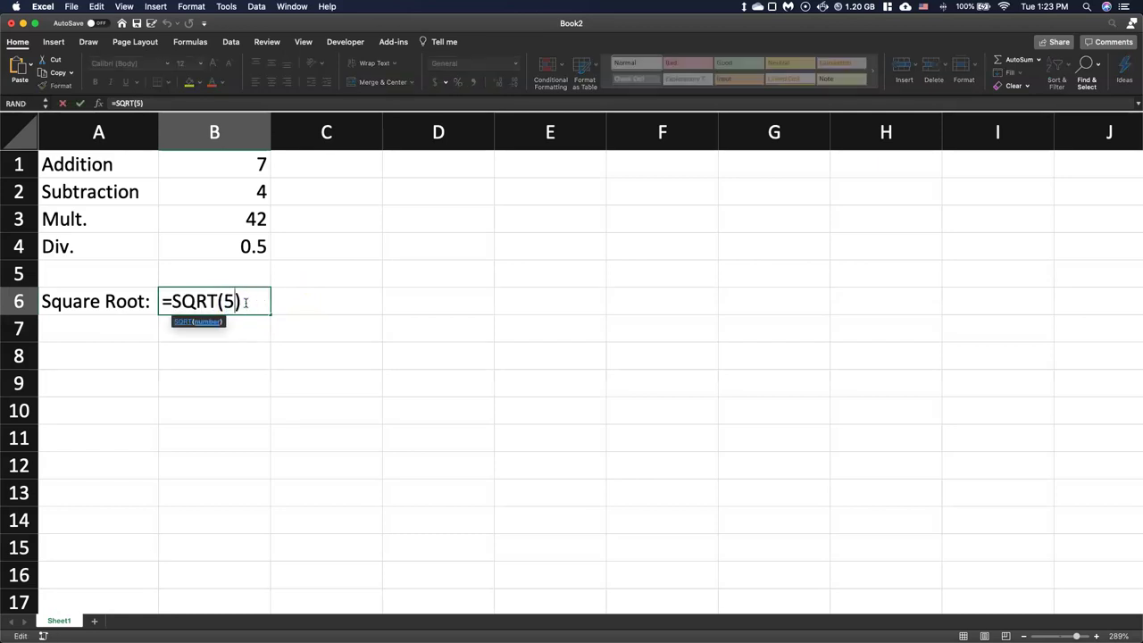
{"action": "type", "text": "8"}
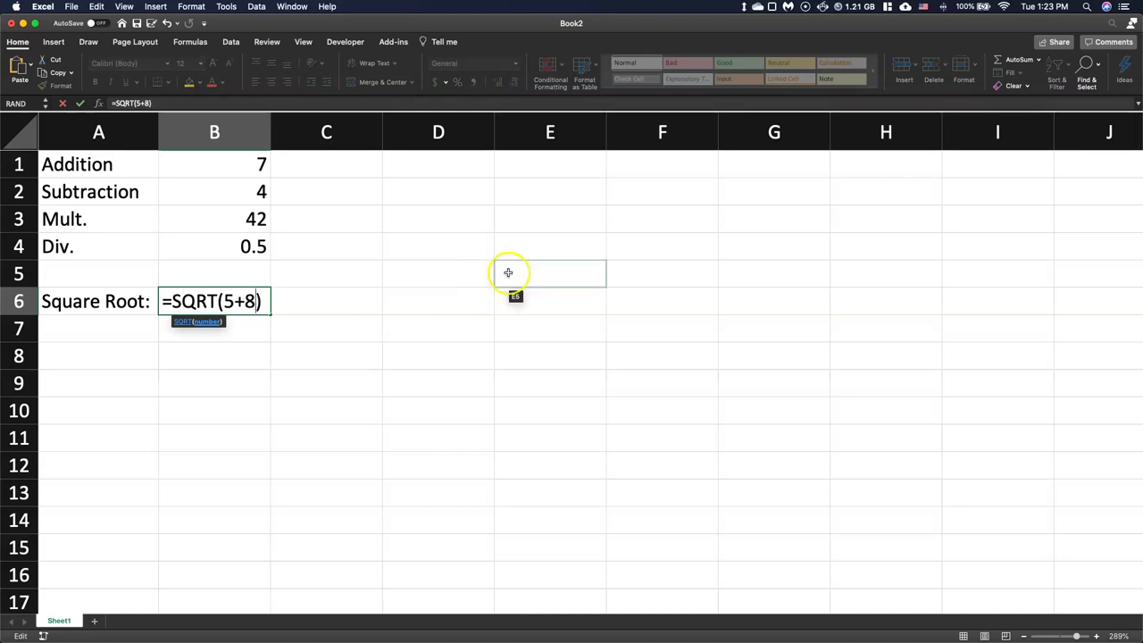
{"action": "key", "text": "Return"}
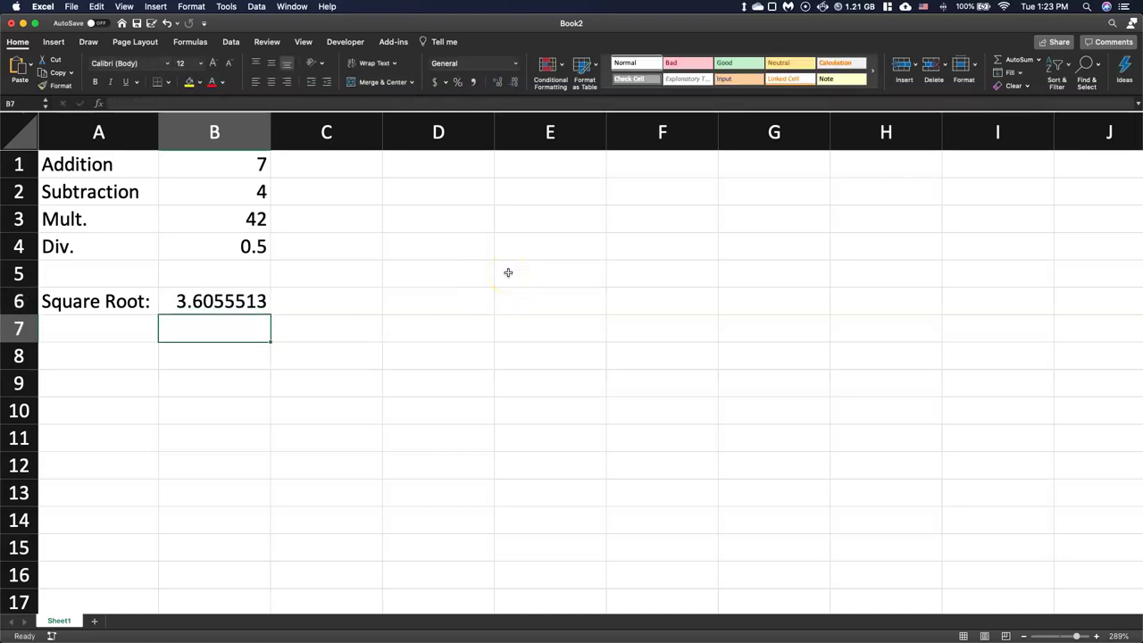
Replace 5+8 with 13 so B6 shows 3.6055513
{"action": "double_click", "coordinate": [241, 302]}
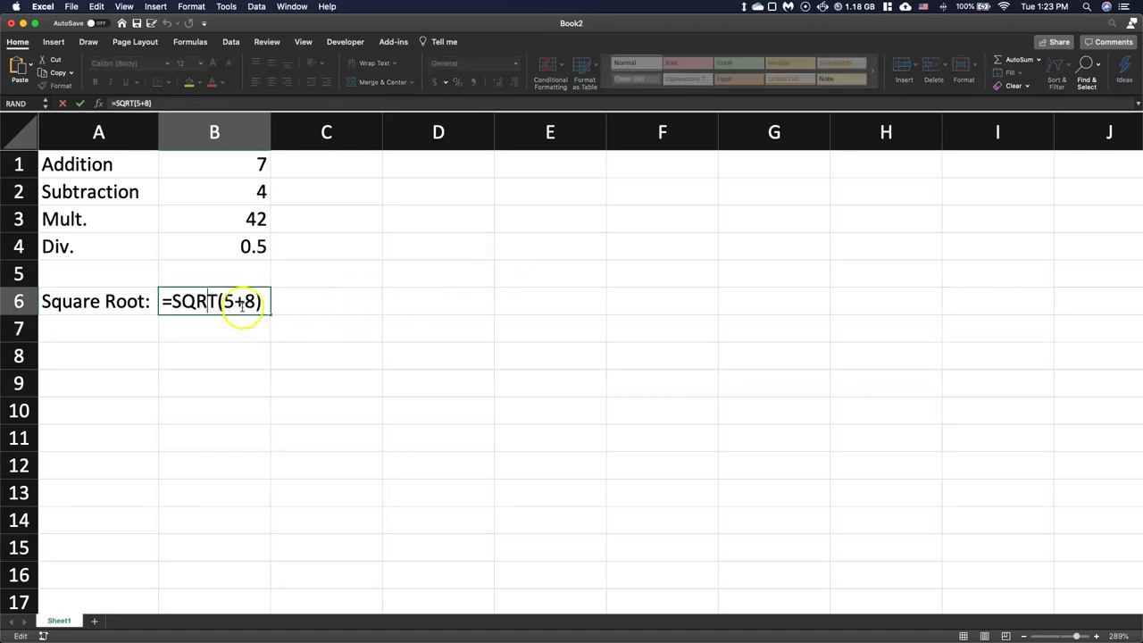
{"action": "left_click_drag", "start_coordinate": [261, 302], "coordinate": [223, 302]}
{"action": "type", "text": "13"}
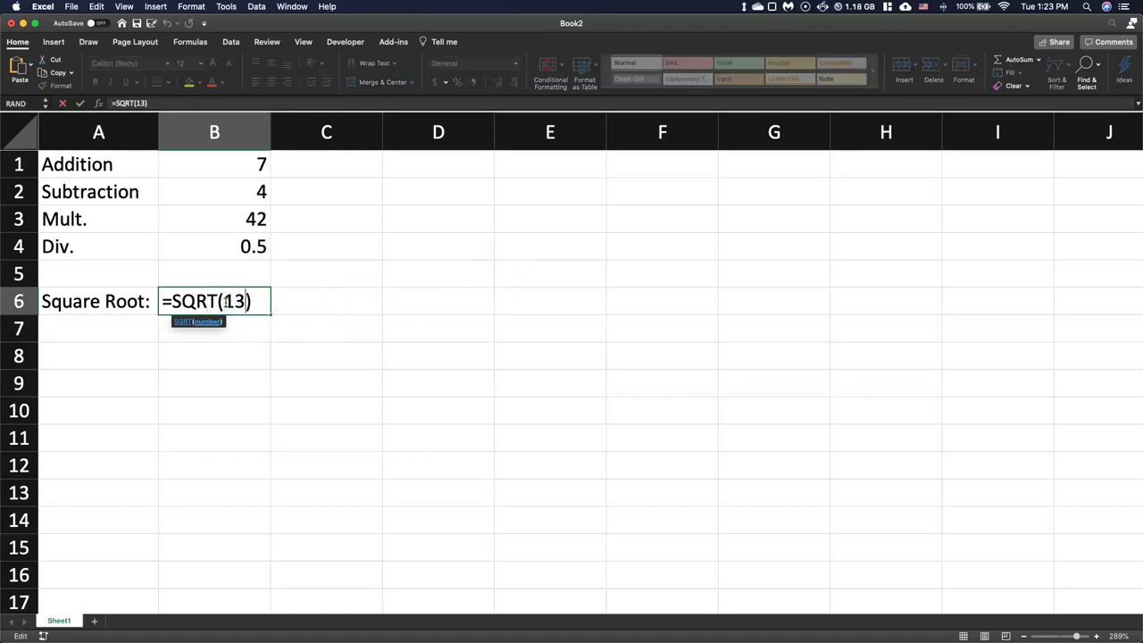
{"action": "key", "text": "Return"}
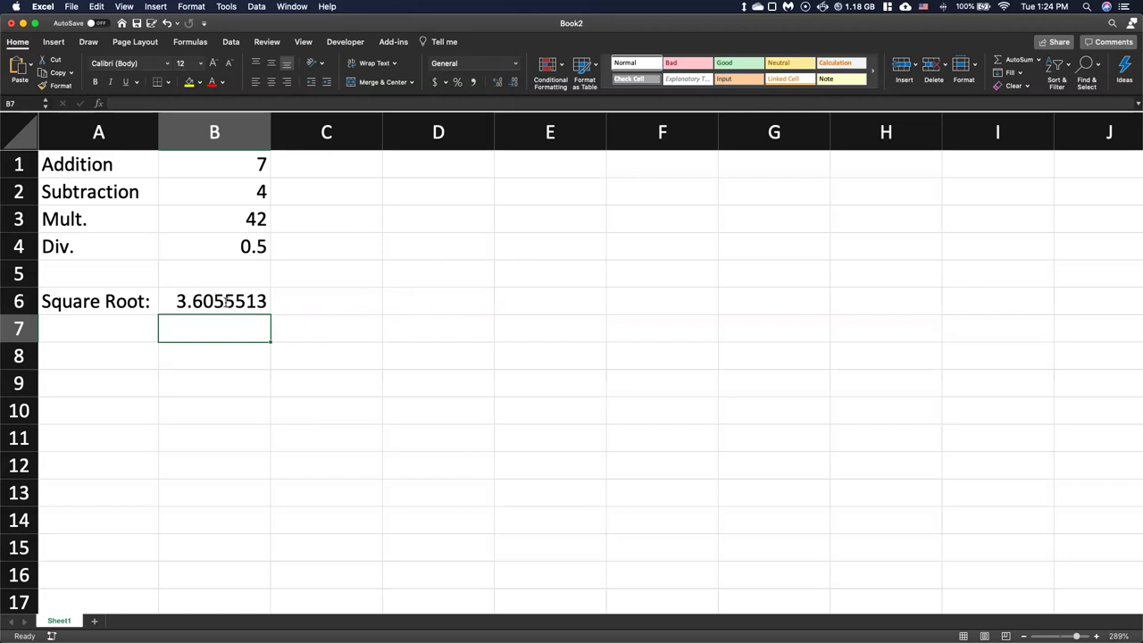
{"action": "left_click", "coordinate": [310, 304]}
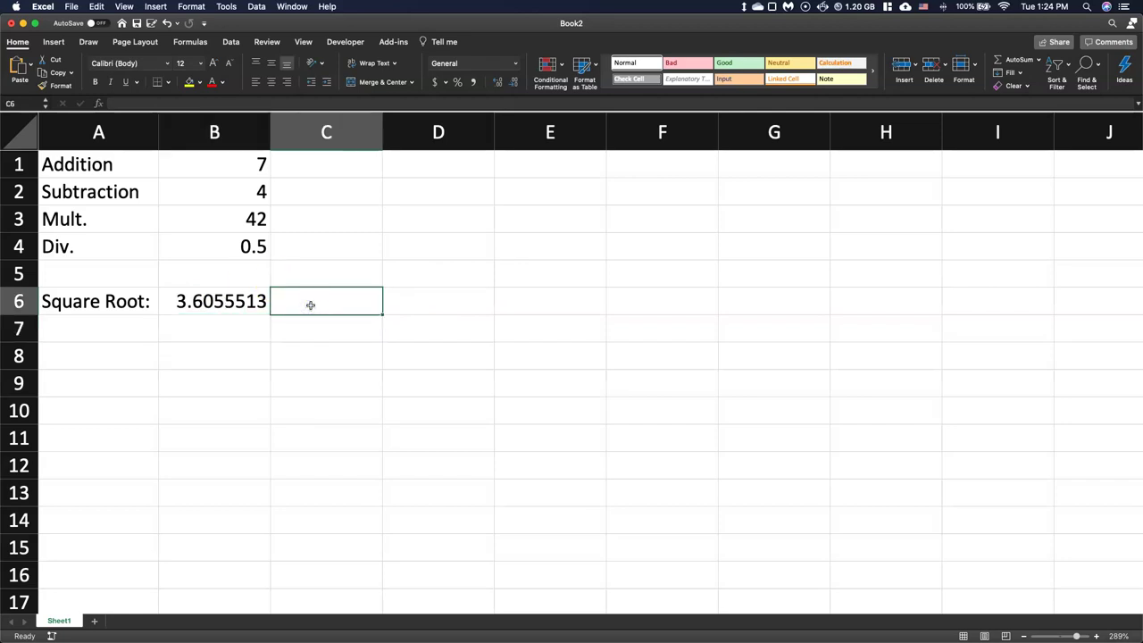
Enter =(49)^(0.5) in C6 and change B6 back to the square root of 49
{"action": "type", "text": "=(49)"}
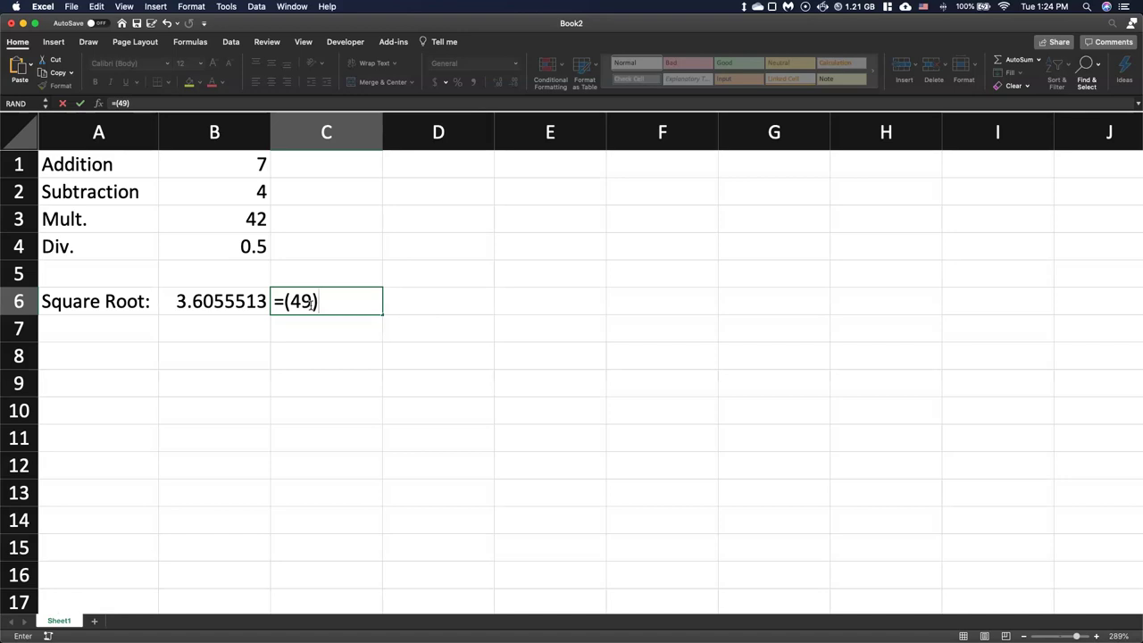
{"action": "type", "text": "^(0.5)"}
{"action": "key", "text": "Return"}
{"action": "left_click", "coordinate": [234, 301]}
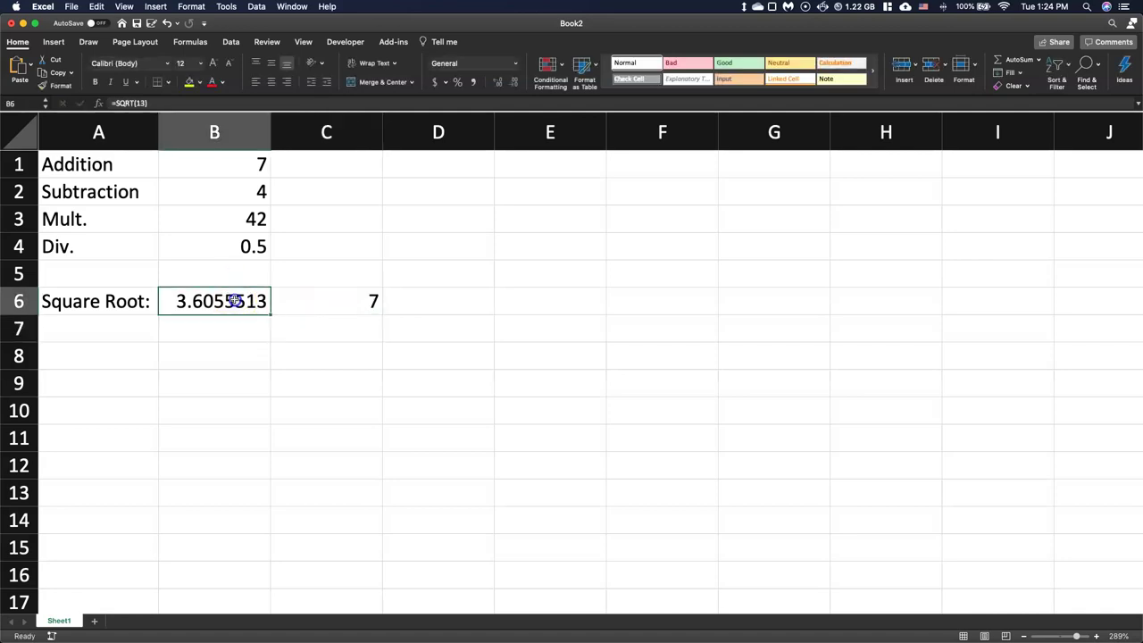
{"action": "double_click", "coordinate": [234, 301]}
{"action": "double_click", "coordinate": [235, 302]}
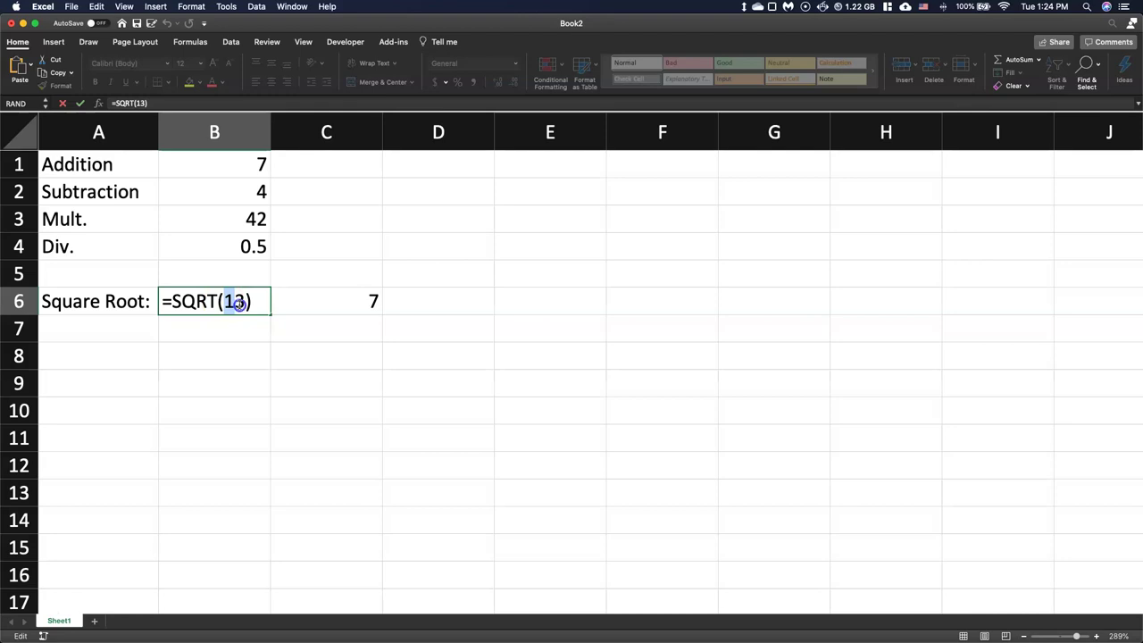
{"action": "type", "text": "49"}
{"action": "key", "text": "Return"}
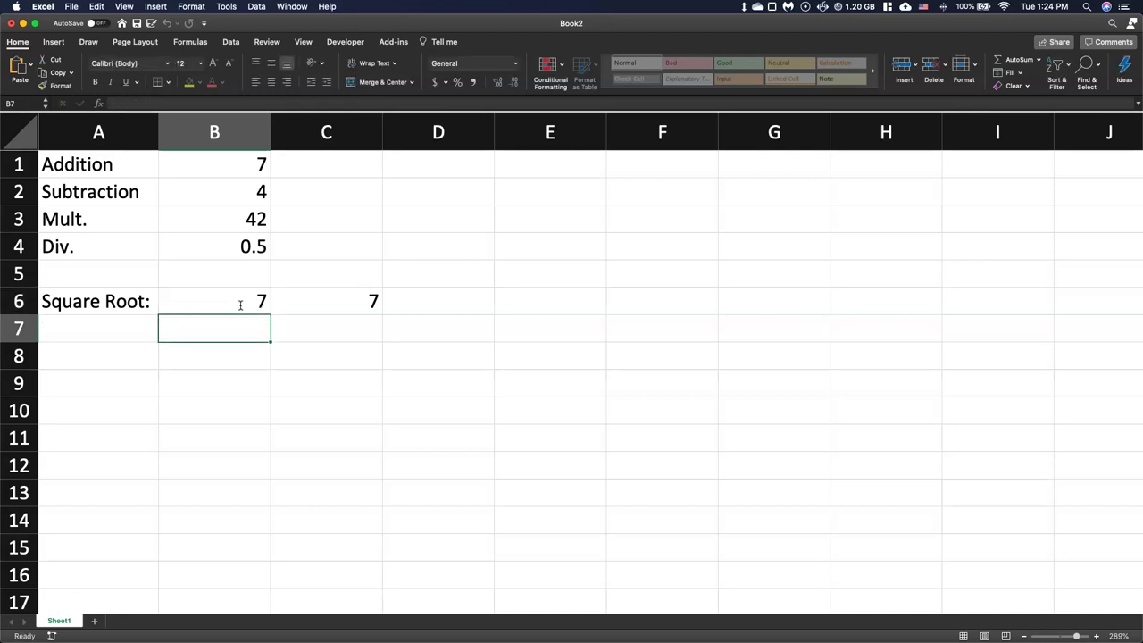
Review the C6 and B6 formulas, both showing 7, leaving them unchanged
{"action": "double_click", "coordinate": [330, 302]}
{"action": "left_click_drag", "start_coordinate": [335, 289], "coordinate": [249, 342]}
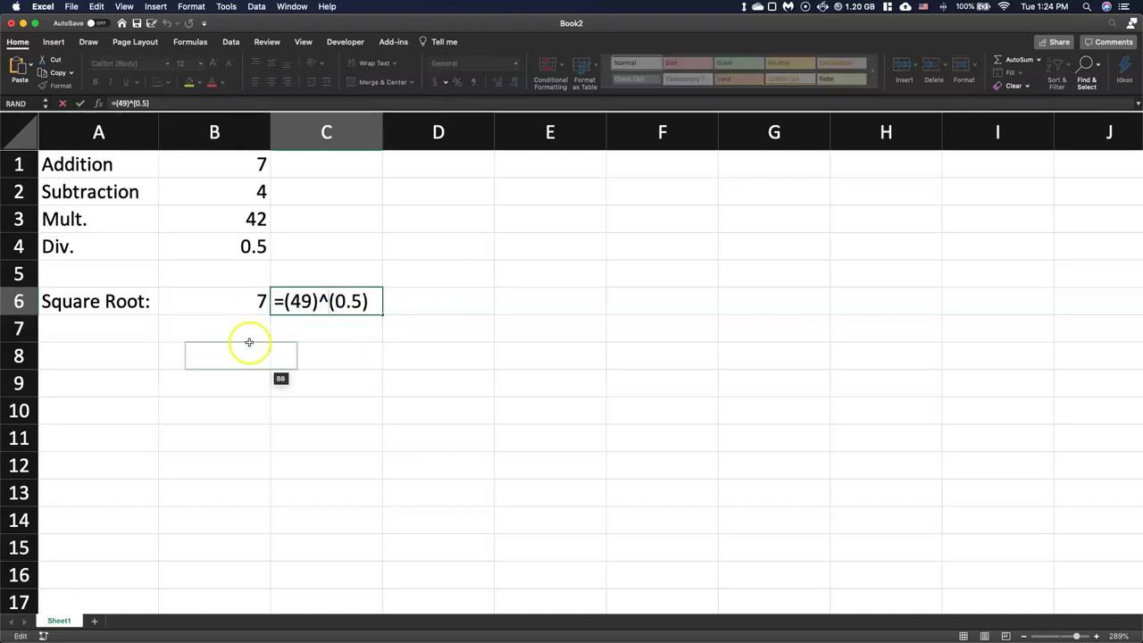
{"action": "key", "text": "Escape"}
{"action": "left_click", "coordinate": [235, 288]}
{"action": "double_click", "coordinate": [237, 293]}
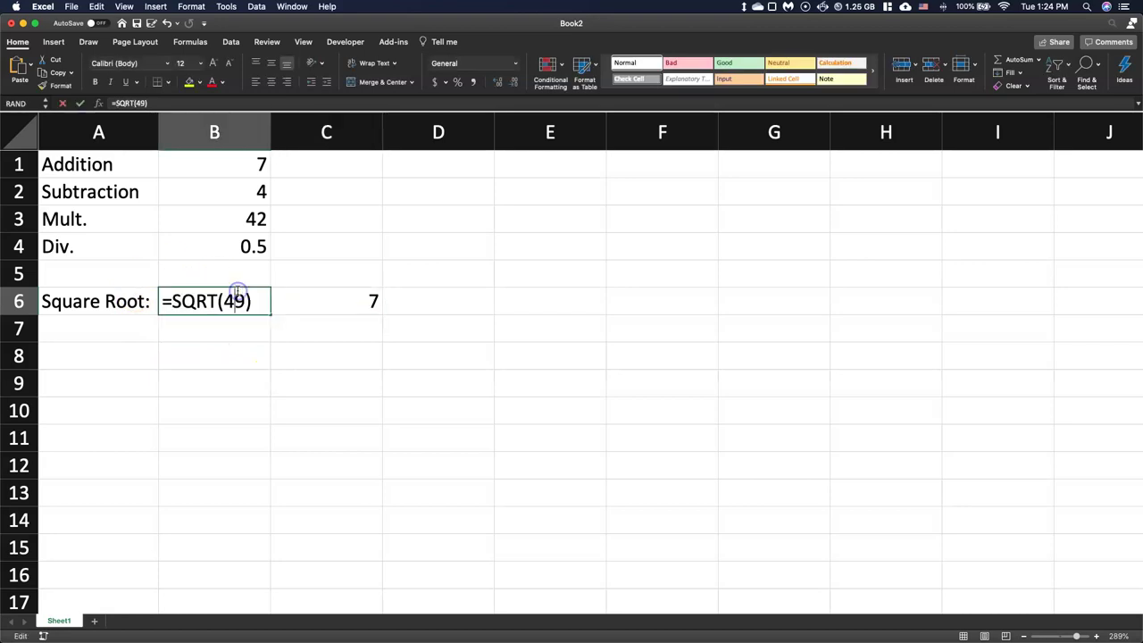
{"action": "key", "text": "Return"}
{"action": "left_click", "coordinate": [94, 327]}
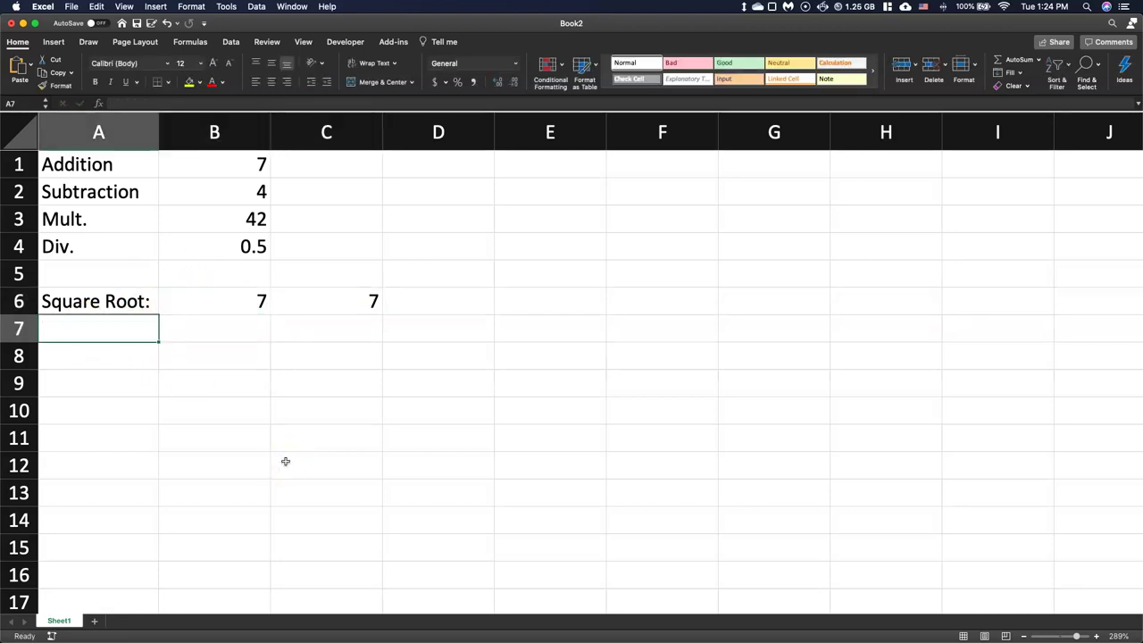
Label A7 'Power:' and enter =4^2 in B7
{"action": "type", "text": "Power:"}
{"action": "key", "text": "Tab"}
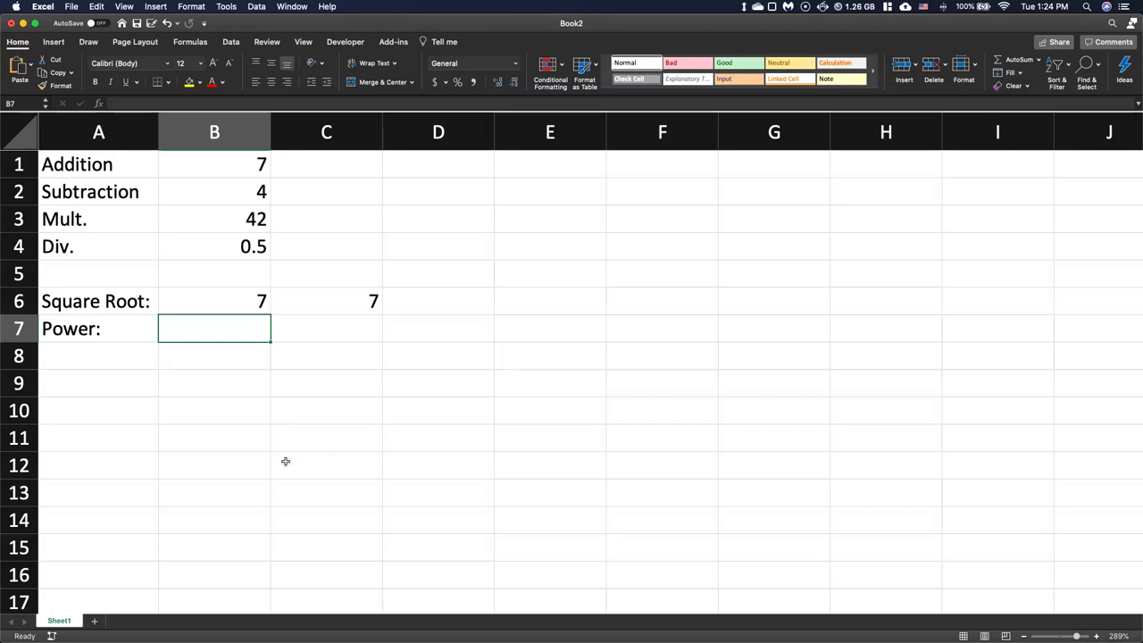
{"action": "type", "text": "=a"}
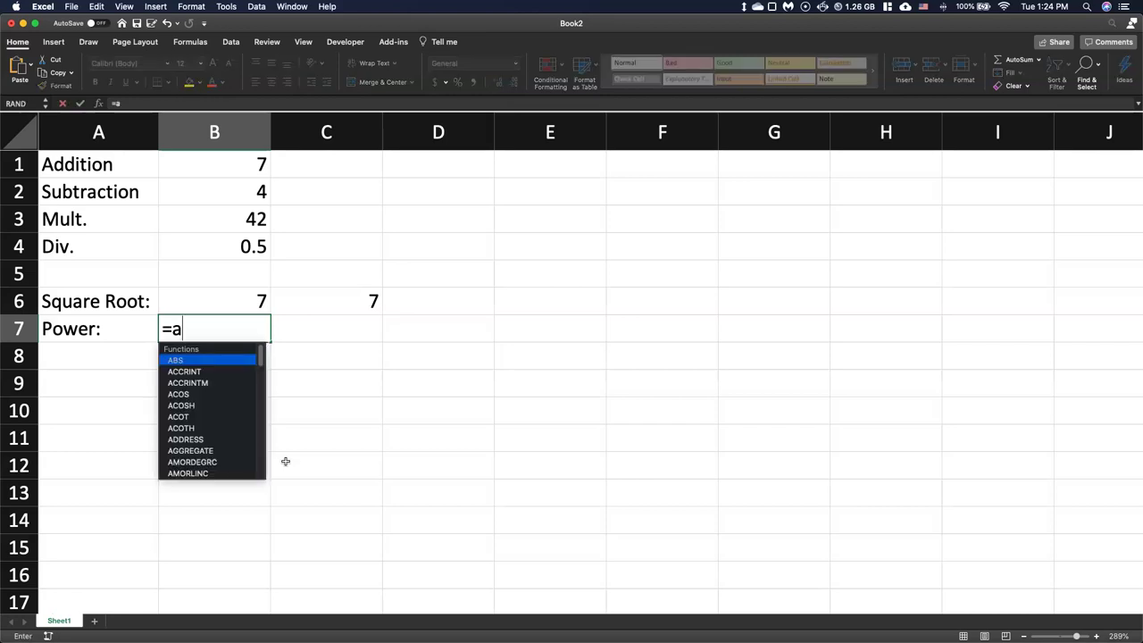
{"action": "key", "text": "BackSpace"}
{"action": "type", "text": "4"}
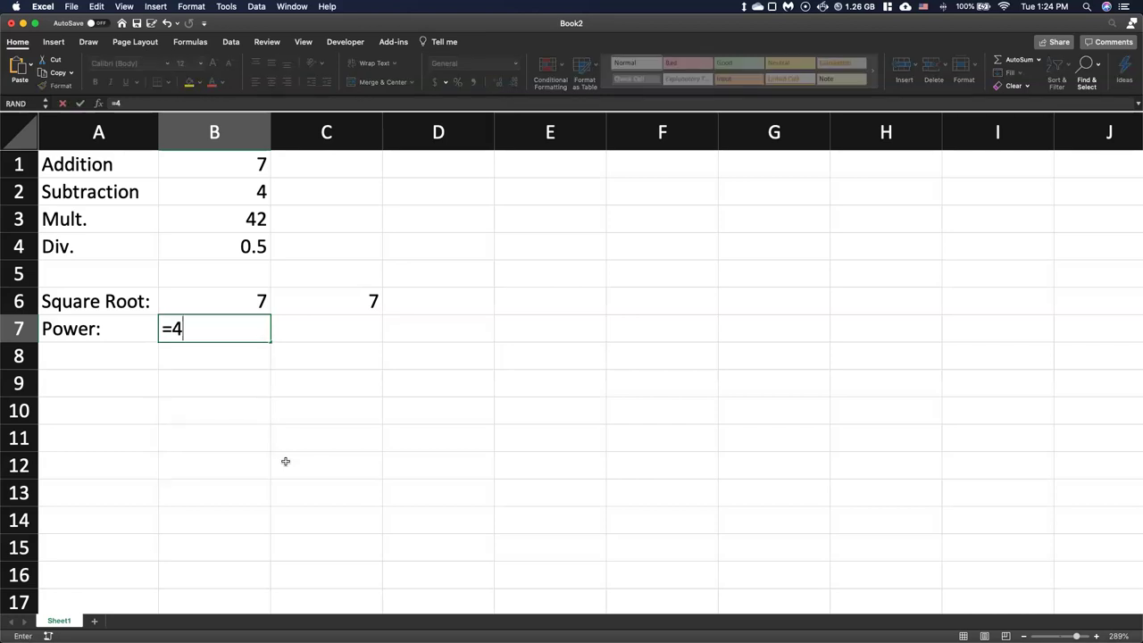
{"action": "type", "text": "^2"}
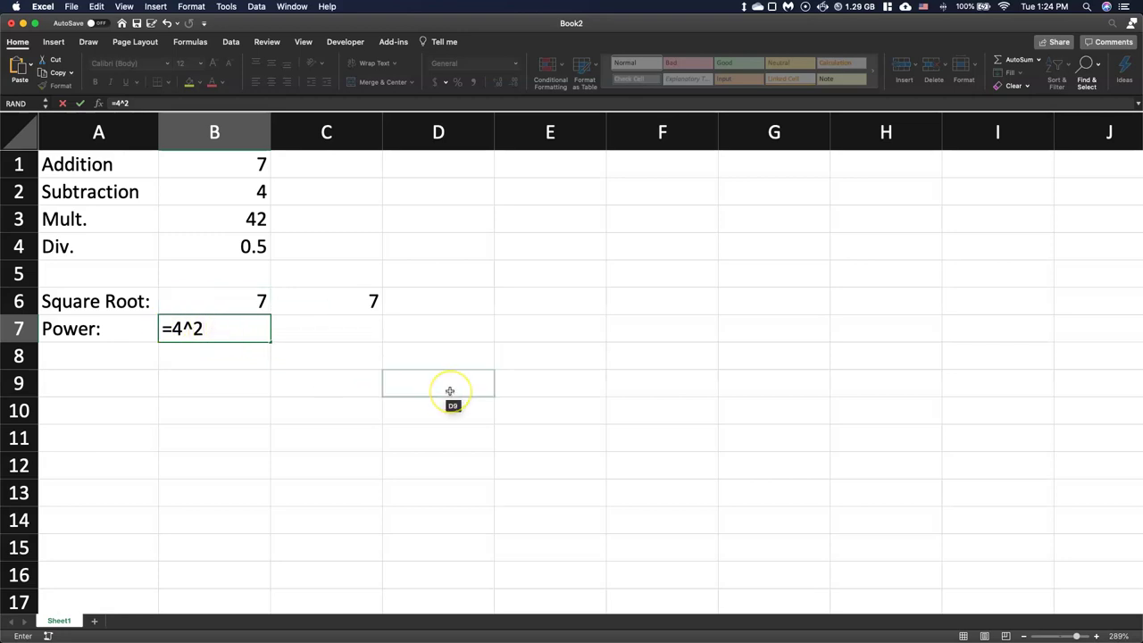
{"action": "key", "text": "Return"}
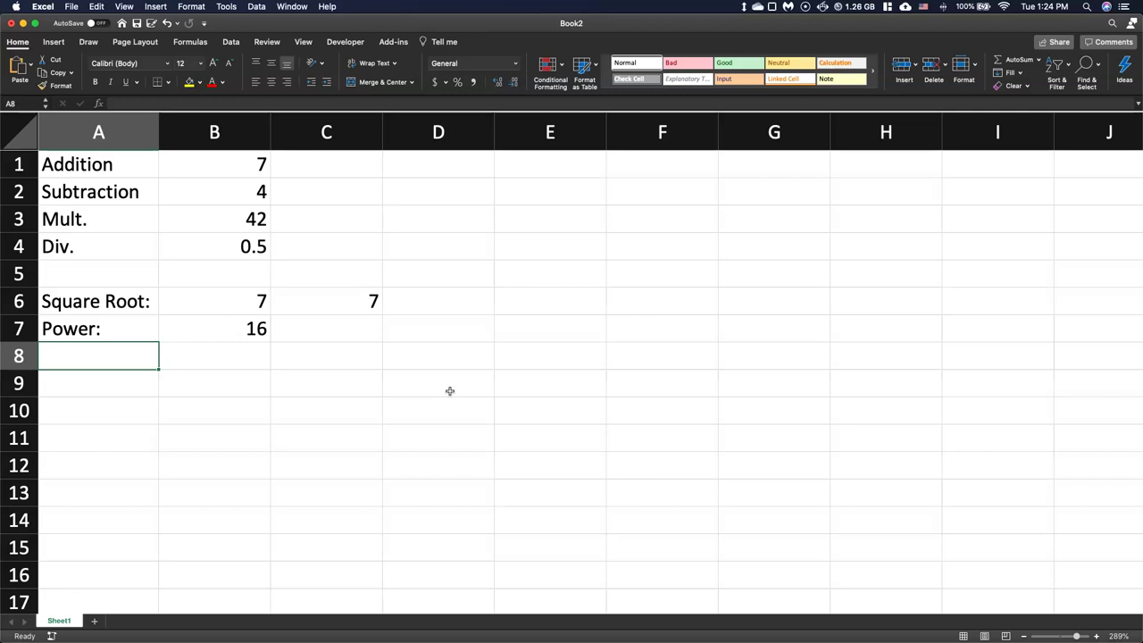
Type 'Suppose we have this equaiton: 5 / 7 +3* 6-2' into A9
{"action": "left_click", "coordinate": [114, 376]}
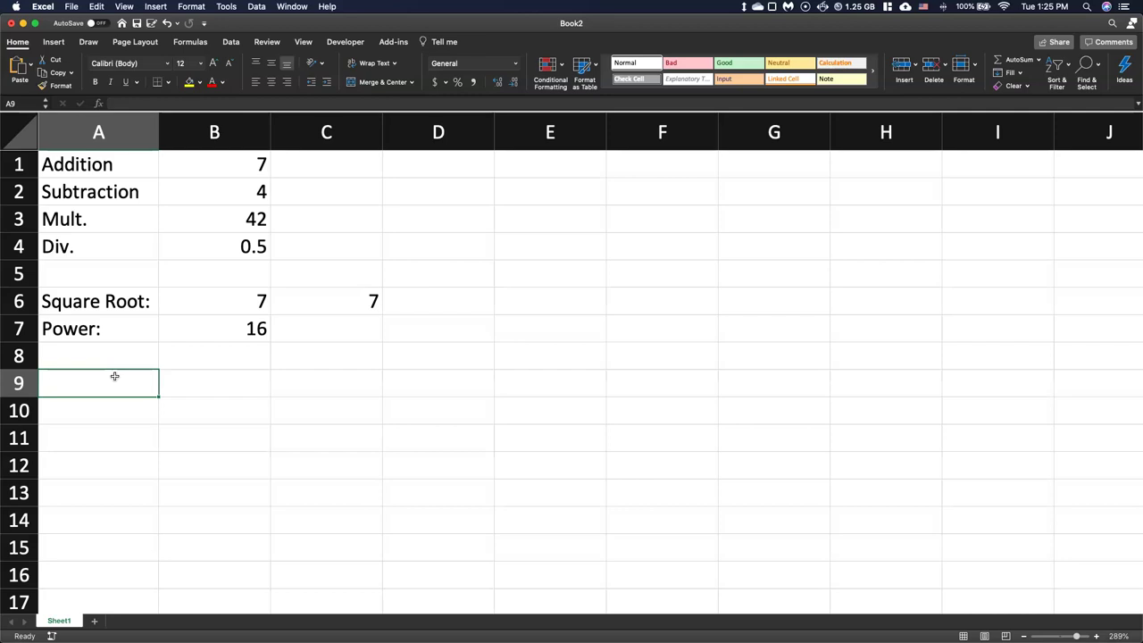
{"action": "type", "text": "Suppose"}
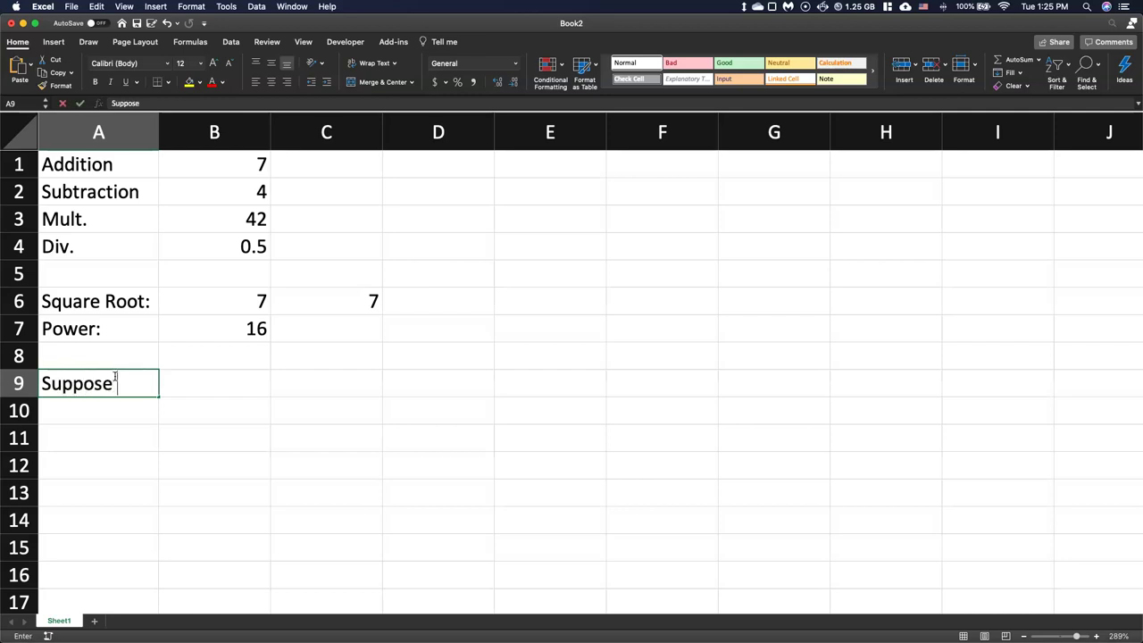
{"action": "type", "text": " we have this w"}
{"action": "key", "text": "BackSpace"}
{"action": "type", "text": "equaiton: "}
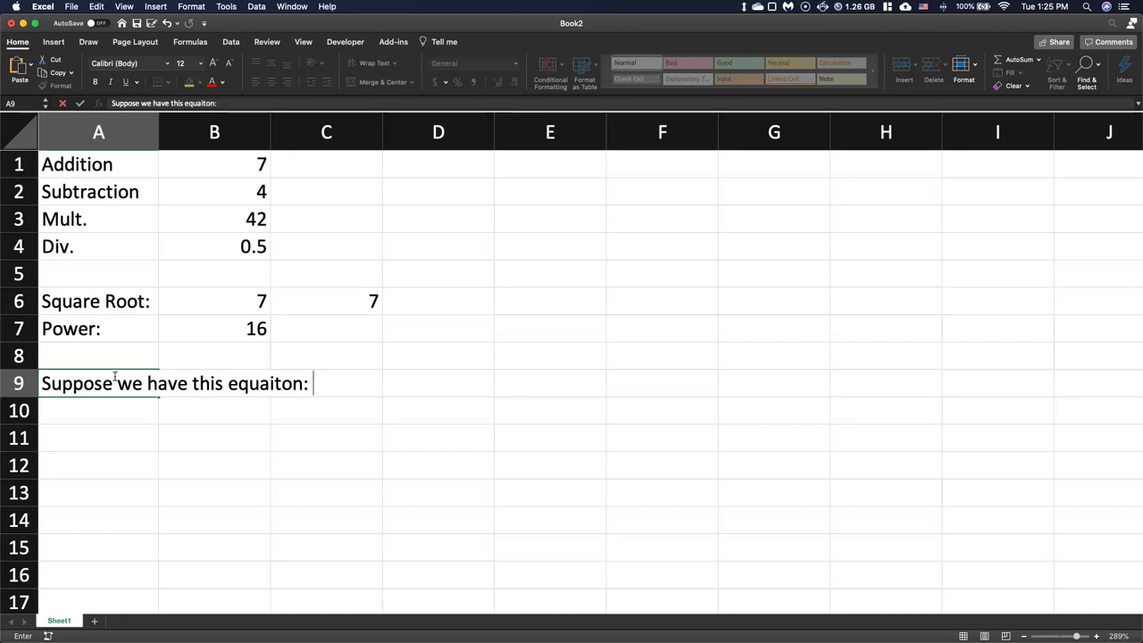
{"action": "type", "text": "5"}
{"action": "key", "text": "BackSpace"}
{"action": "type", "text": "5 / 7 +"}
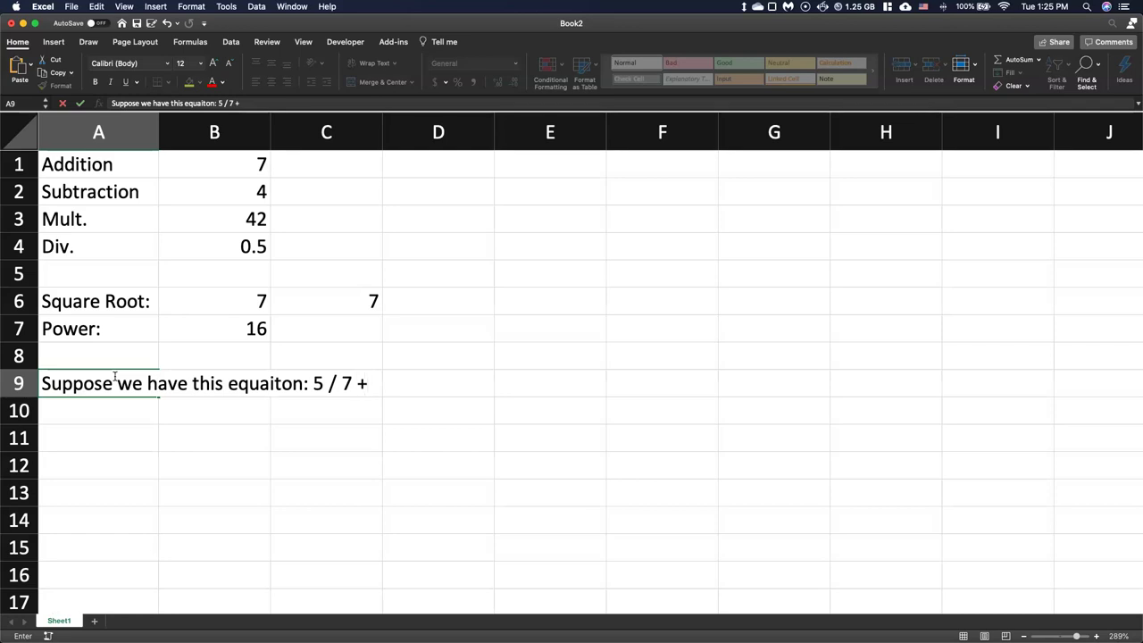
{"action": "type", "text": "3"}
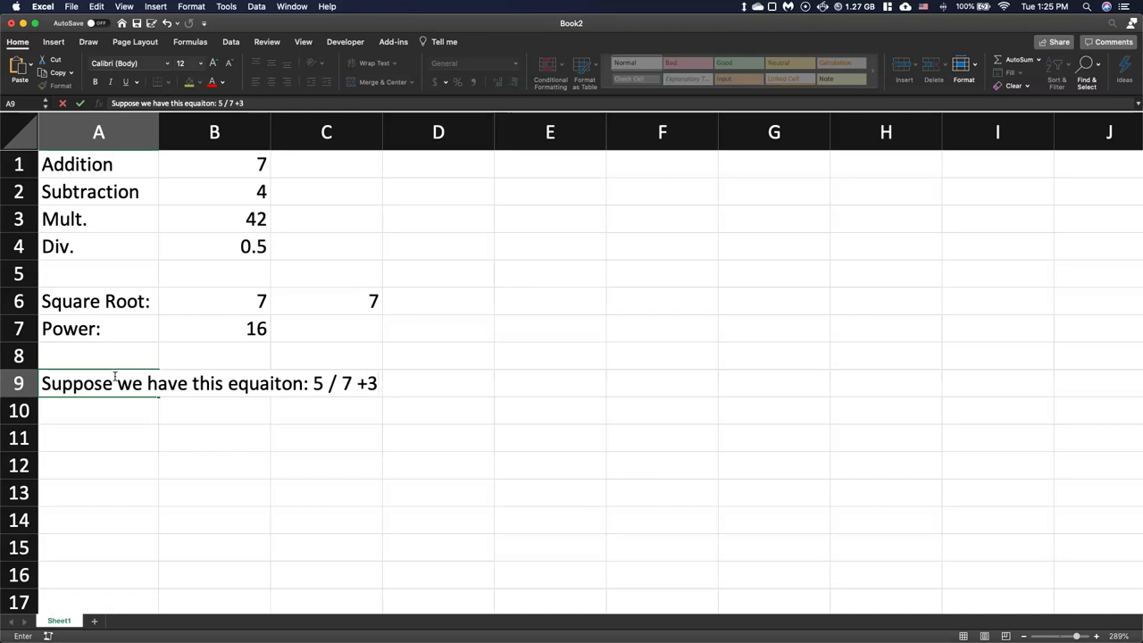
{"action": "type", "text": "* 6"}
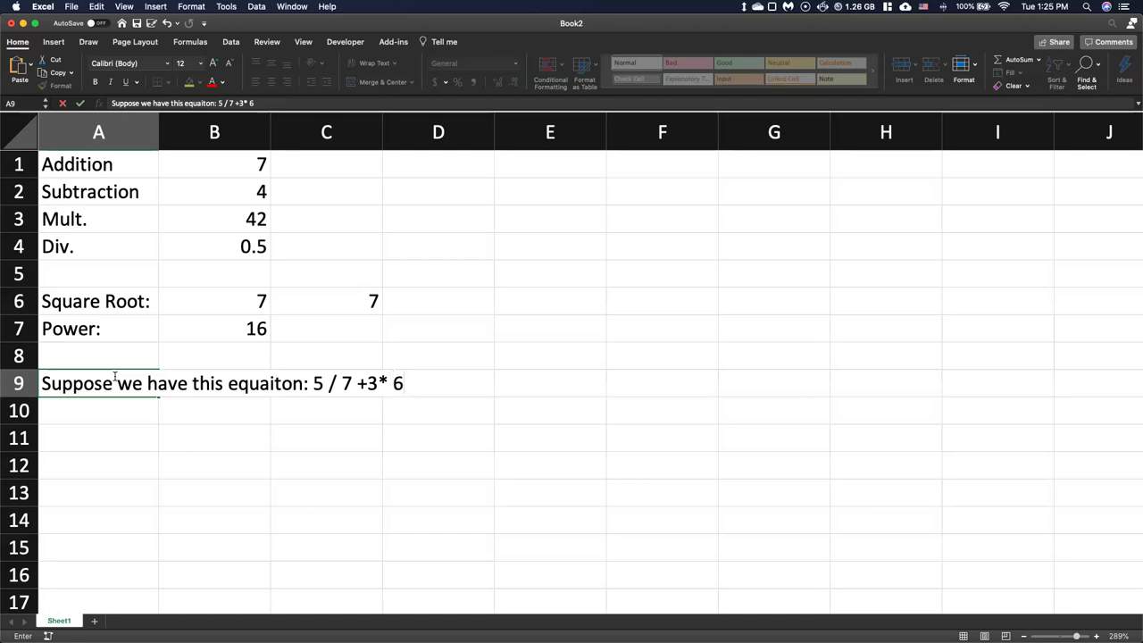
{"action": "type", "text": "("}
{"action": "key", "text": "BackSpace"}
{"action": "type", "text": "-2"}
Put spaces around the +, * and - operators in A9's equation text
{"action": "left_click", "coordinate": [377, 383]}
{"action": "left_click", "coordinate": [366, 383]}
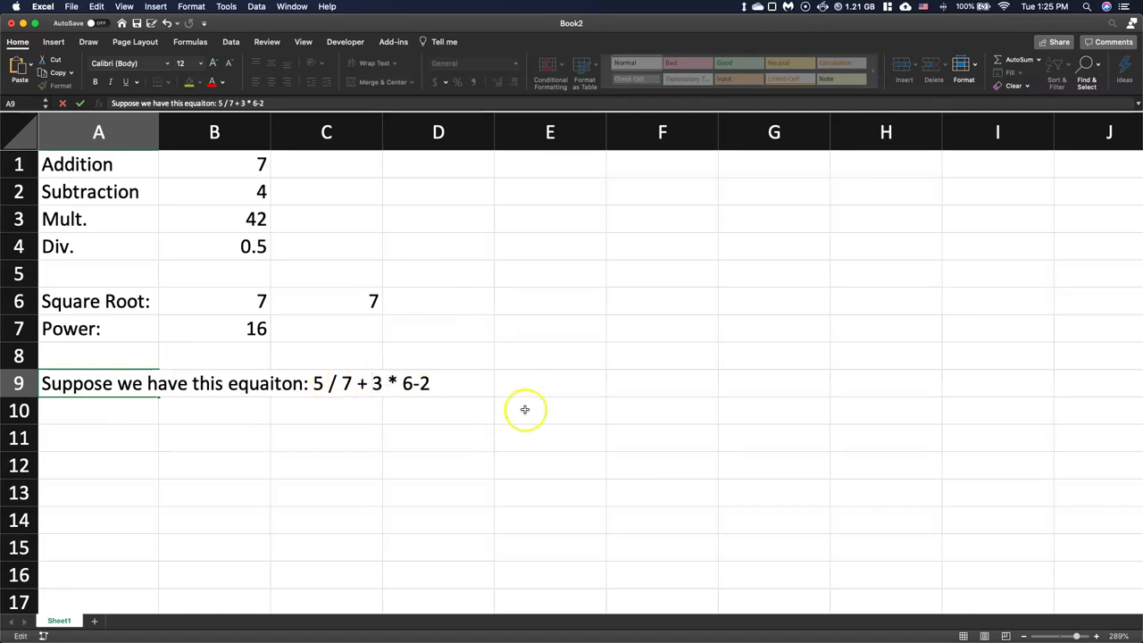
{"action": "left_click", "coordinate": [416, 383]}
{"action": "left_click", "coordinate": [424, 383]}
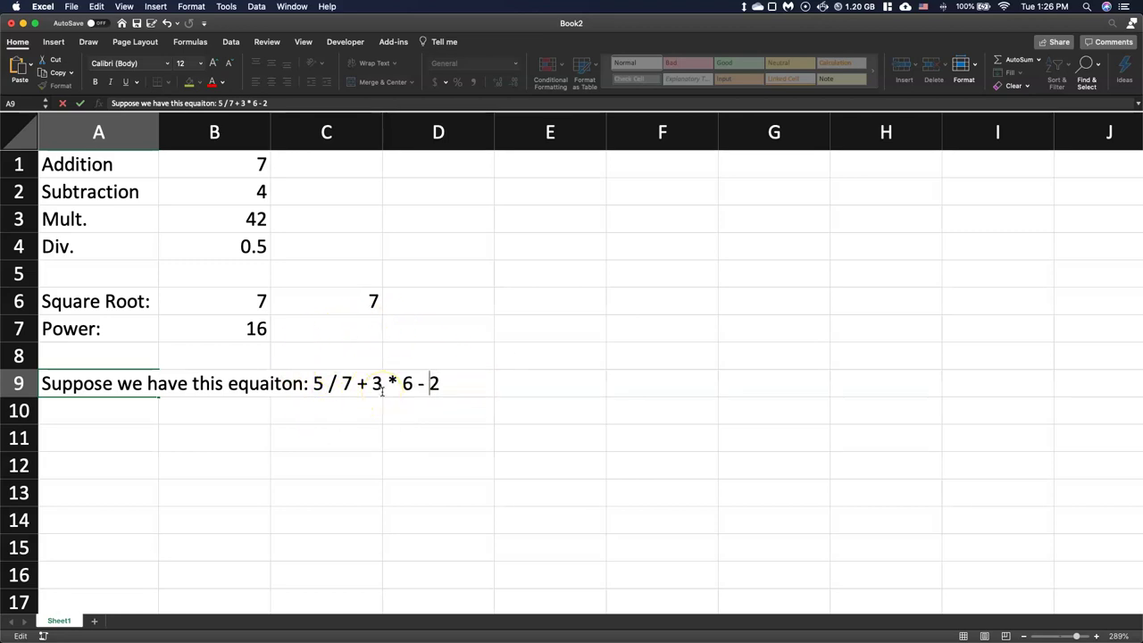
Wrap 5 / 7 in parentheses in A9's equation text
{"action": "left_click", "coordinate": [314, 383]}
{"action": "type", "text": "("}
{"action": "key", "text": "Home"}
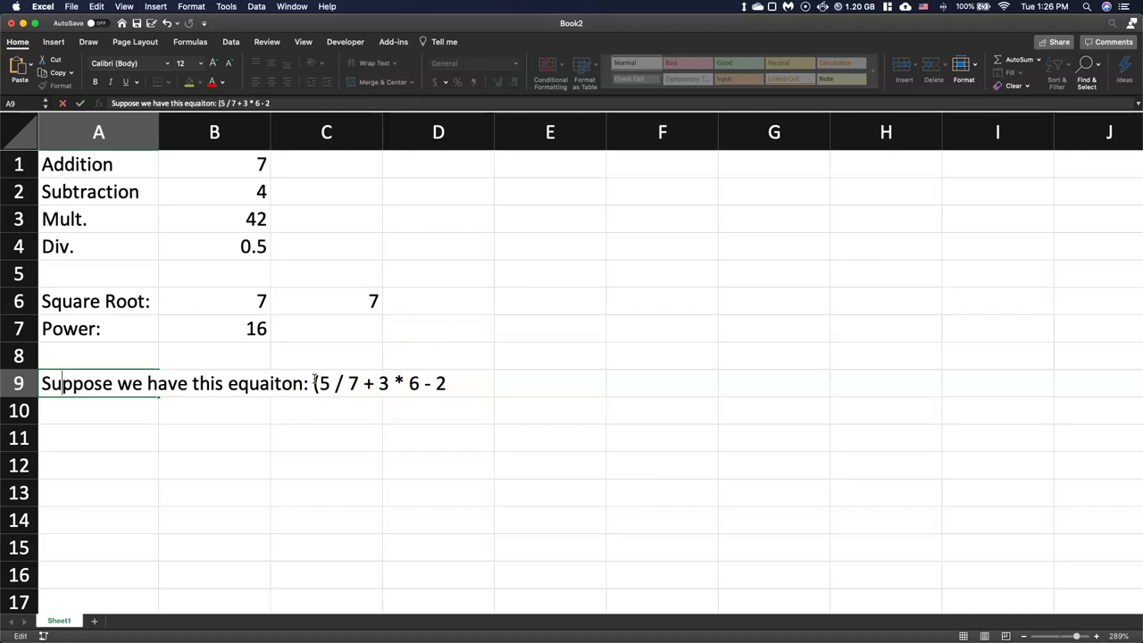
{"action": "left_click", "coordinate": [359, 383]}
{"action": "type", "text": ")"}
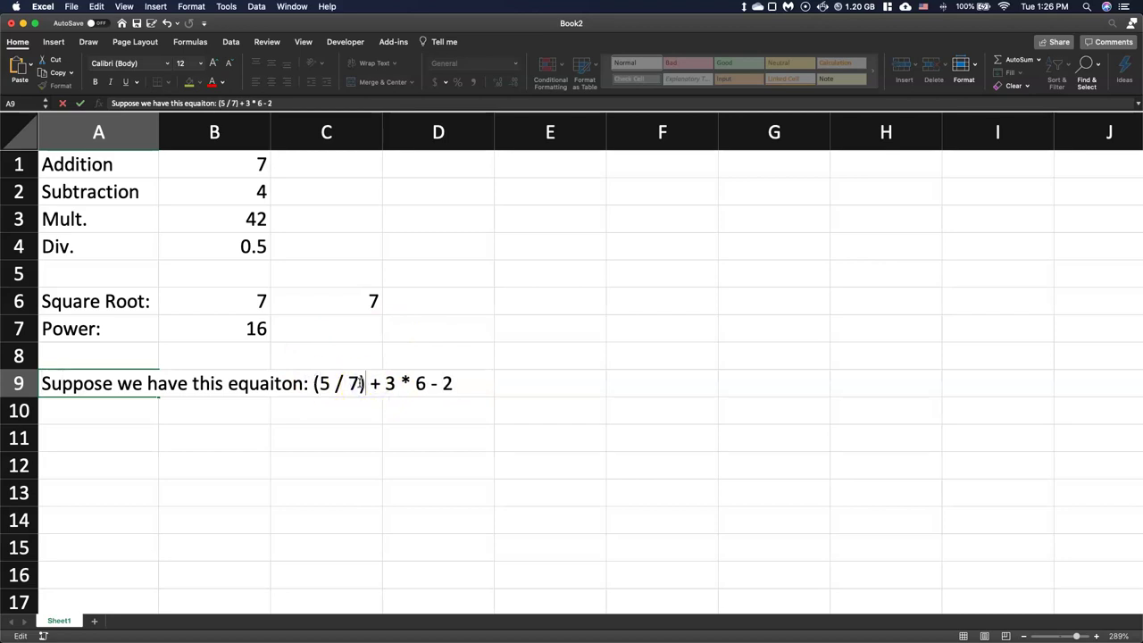
Wrap 6 - 2 in parentheses and commit the A9 text
{"action": "left_click", "coordinate": [412, 383]}
{"action": "type", "text": "("}
{"action": "left_click", "coordinate": [463, 390]}
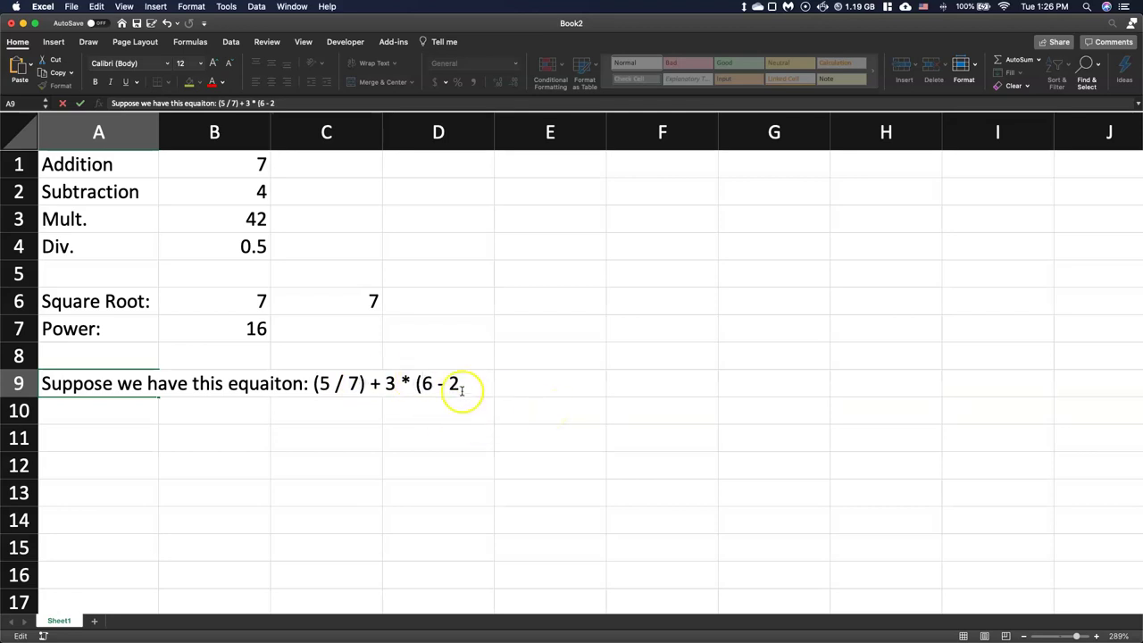
{"action": "type", "text": ")"}
{"action": "left_click", "coordinate": [228, 420]}
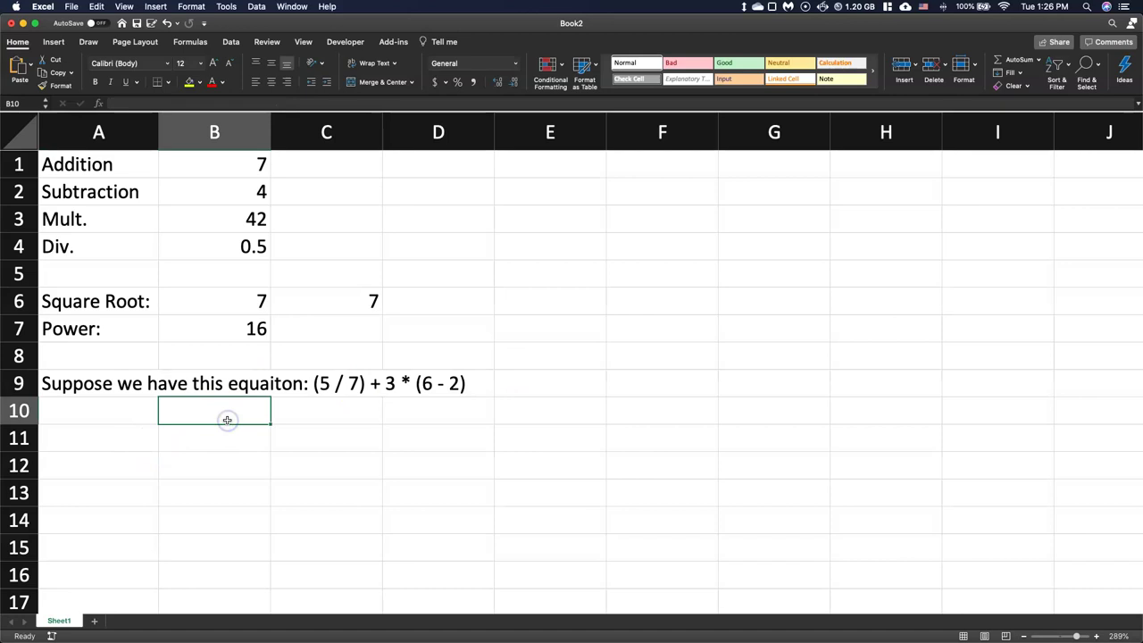
Enter =(5/7)+3*(6-2) in B10 so it shows 12.714286, the result of A9's equation
{"action": "type", "text": "=("}
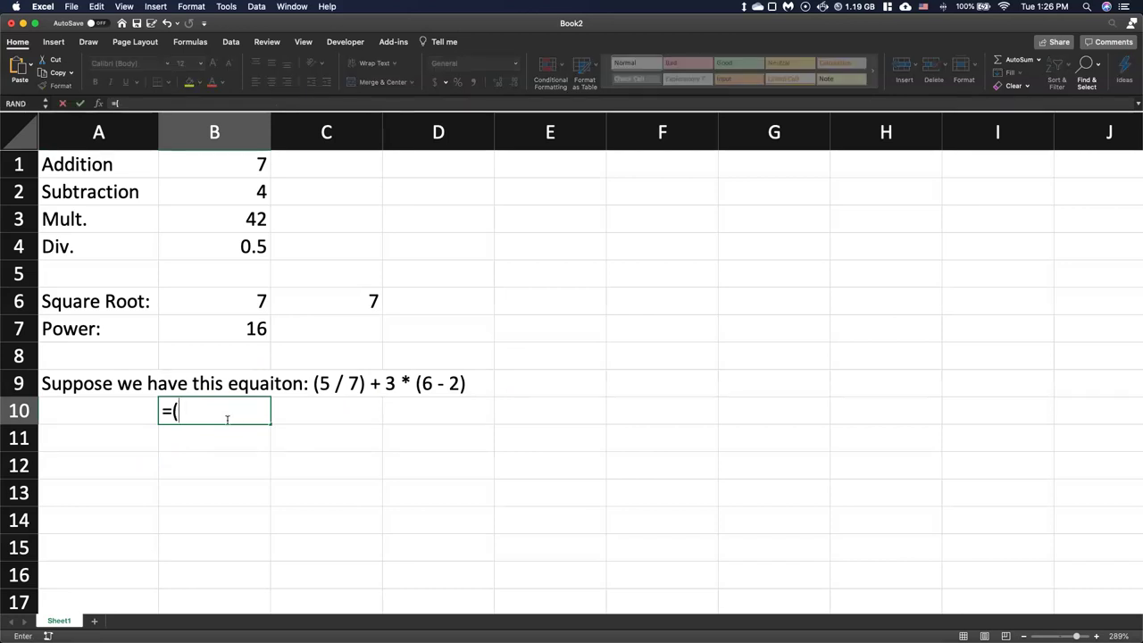
{"action": "type", "text": "5/7)+3*(6-2)"}
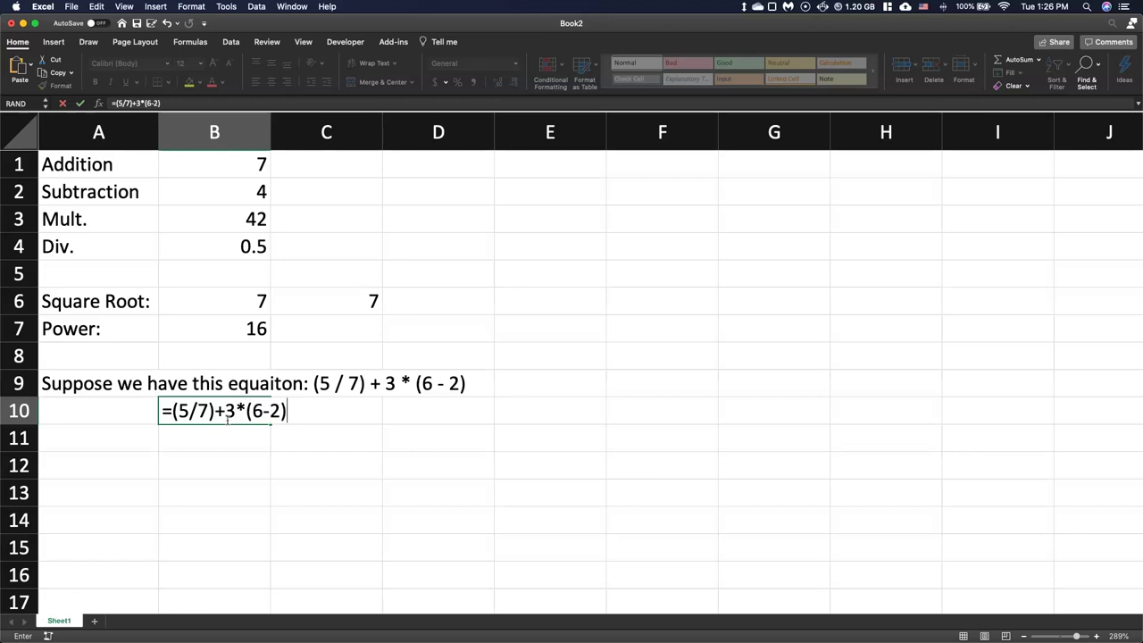
{"action": "key", "text": "Return"}
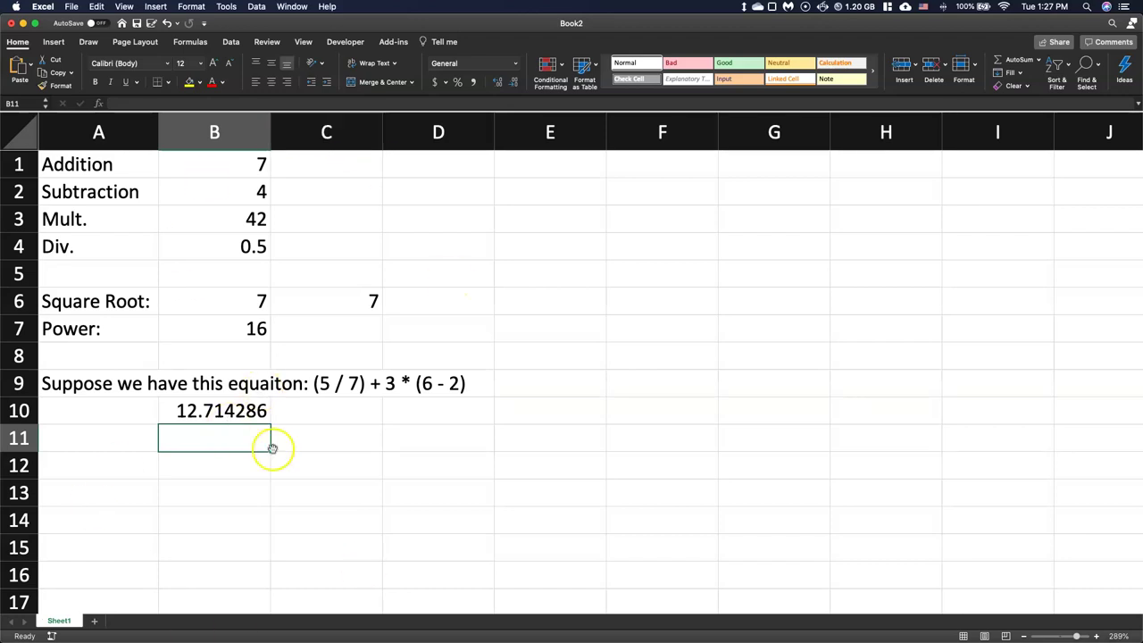
{"action": "double_click", "coordinate": [217, 410]}
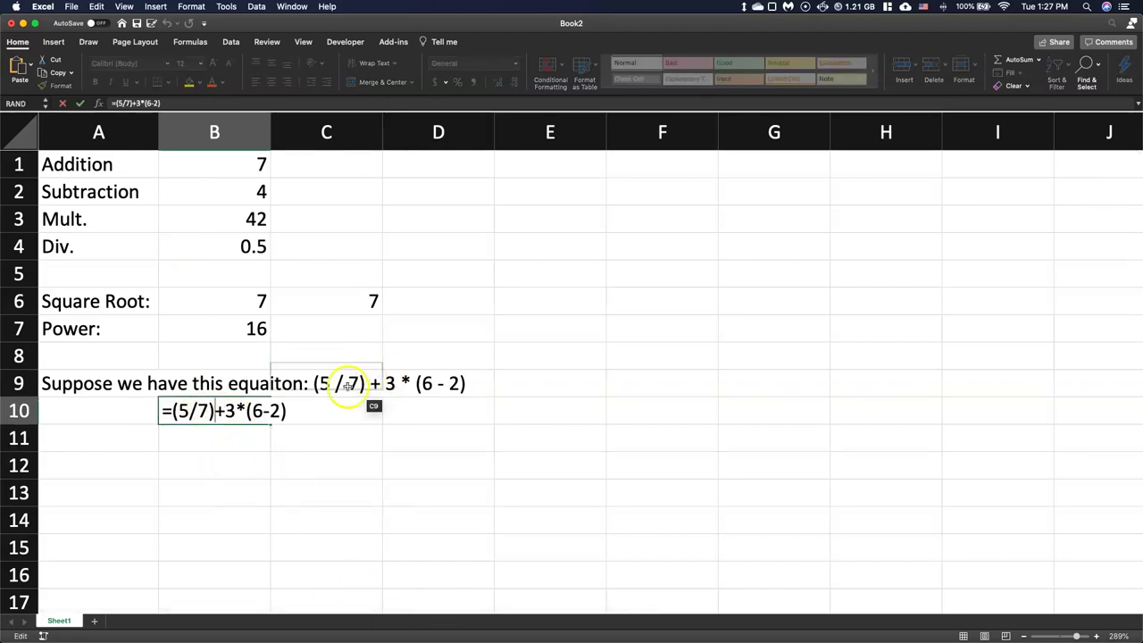
{"action": "left_click", "coordinate": [241, 425]}
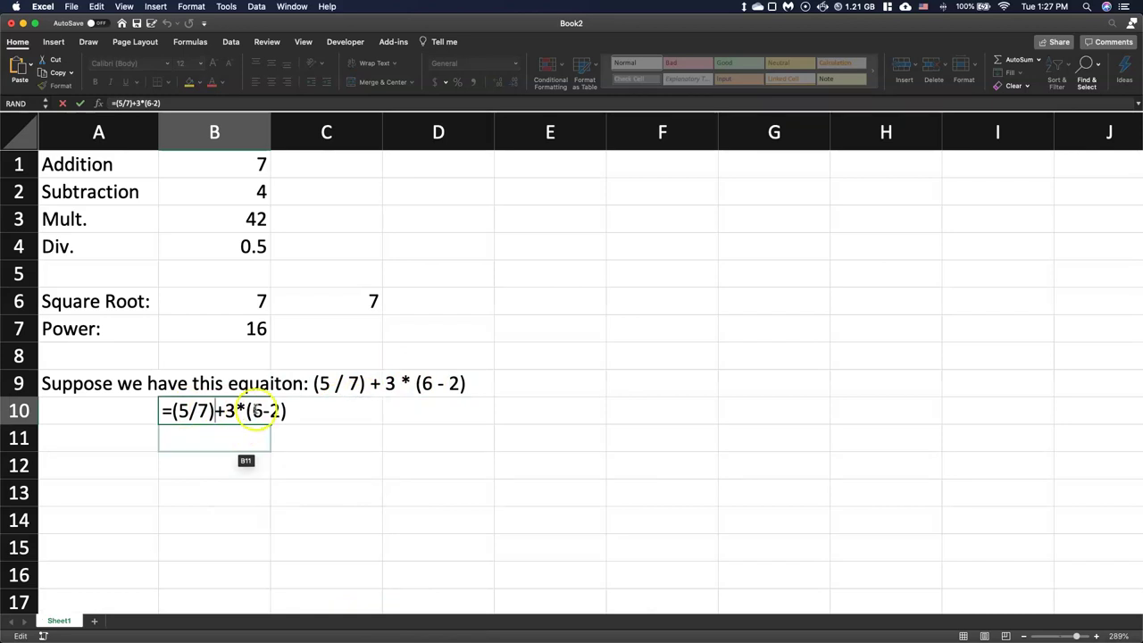
{"action": "key", "text": "Delete"}
{"action": "key", "text": "Right"}
{"action": "key", "text": "Right"}
{"action": "key", "text": "Right"}
{"action": "key", "text": "Right"}
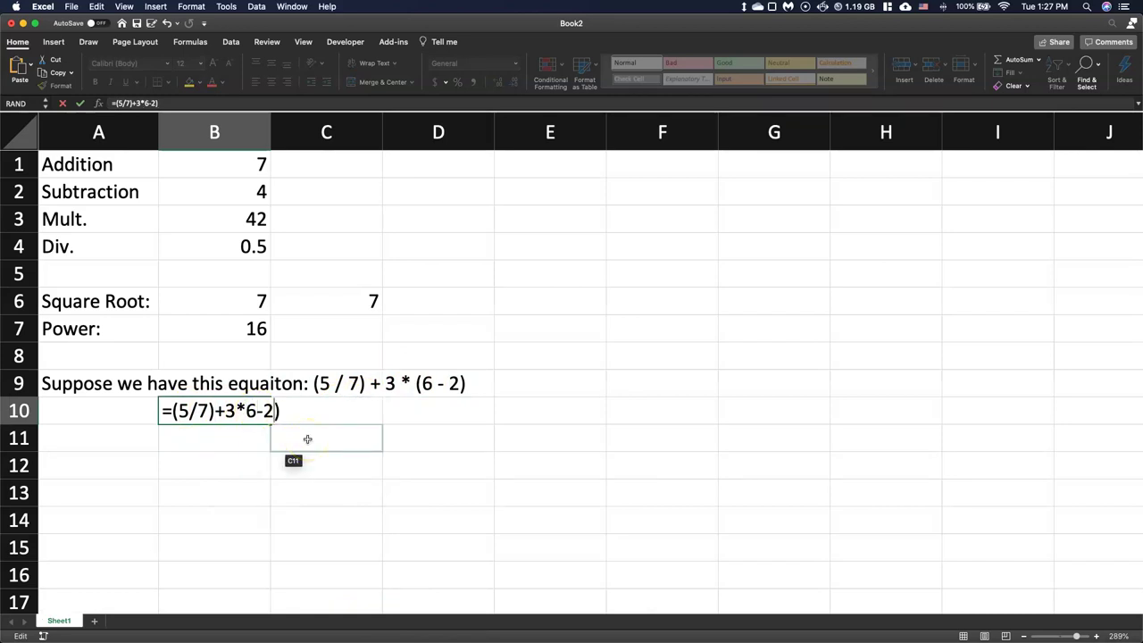
{"action": "key", "text": "BackSpace"}
{"action": "key", "text": "Return"}
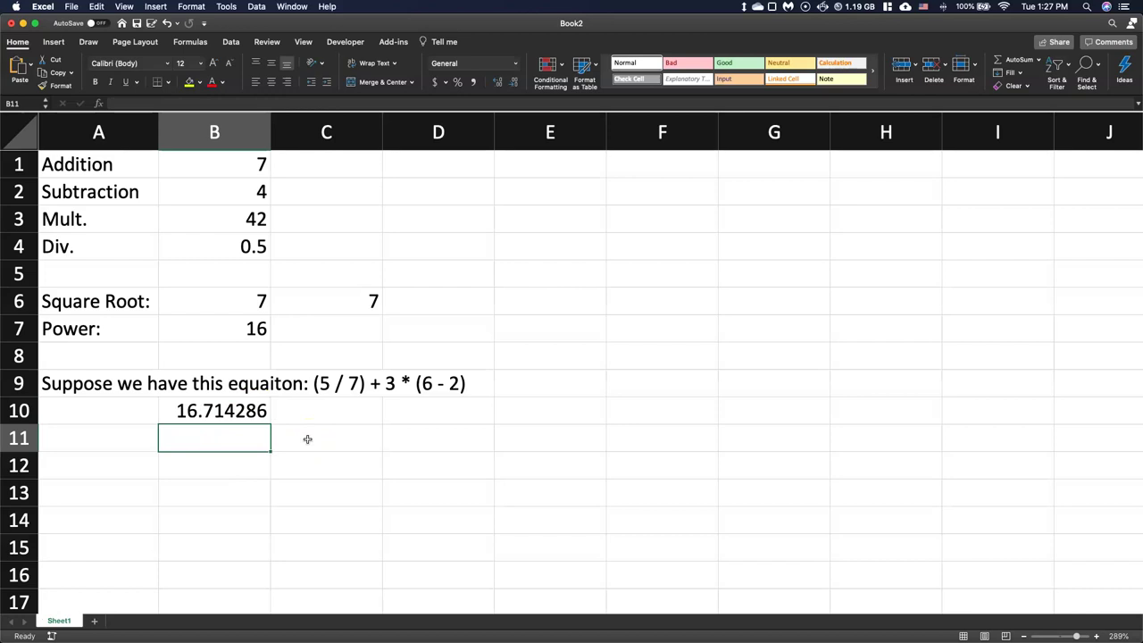
{"action": "double_click", "coordinate": [221, 410]}
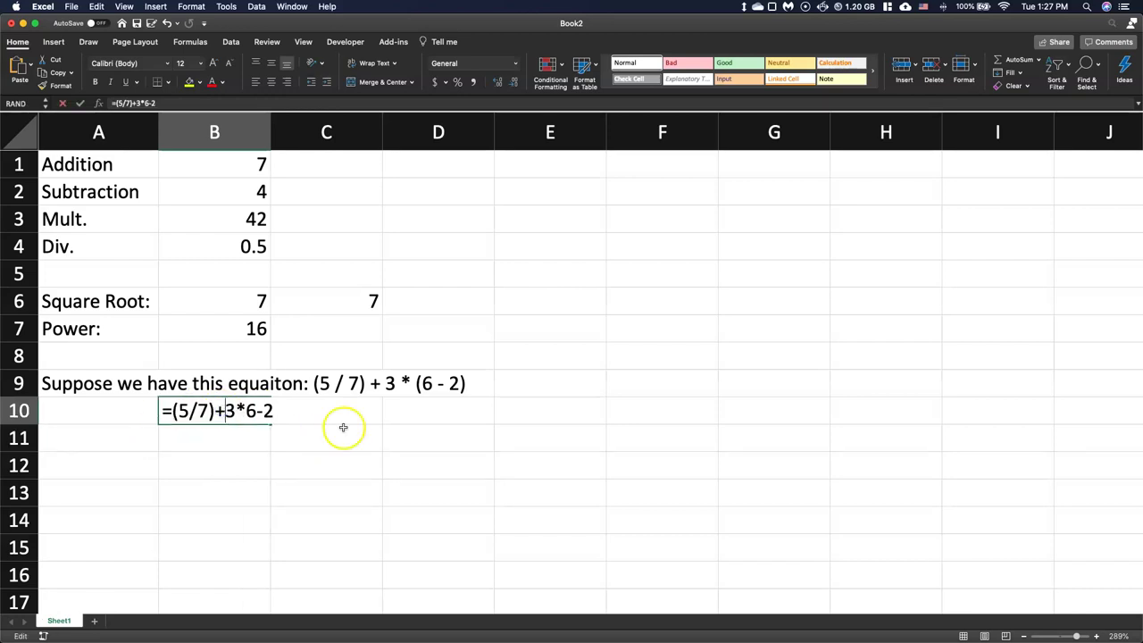
{"action": "left_click", "coordinate": [246, 410]}
{"action": "type", "text": "("}
{"action": "key", "text": "Right"}
{"action": "key", "text": "Right"}
{"action": "key", "text": "Right"}
{"action": "type", "text": ")"}
{"action": "key", "text": "Return"}
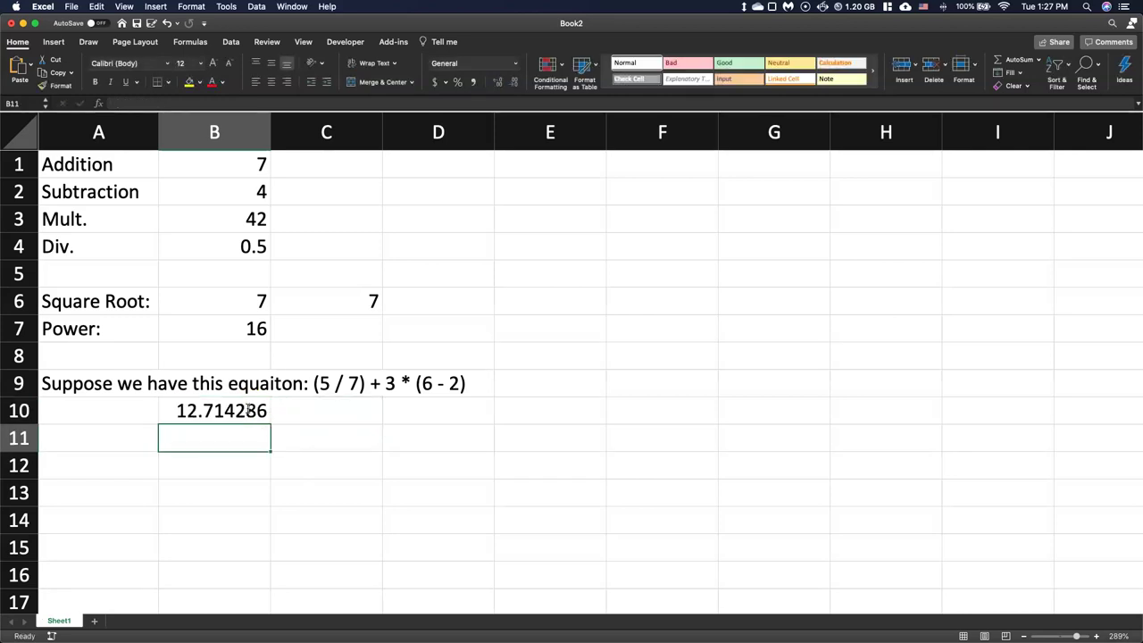